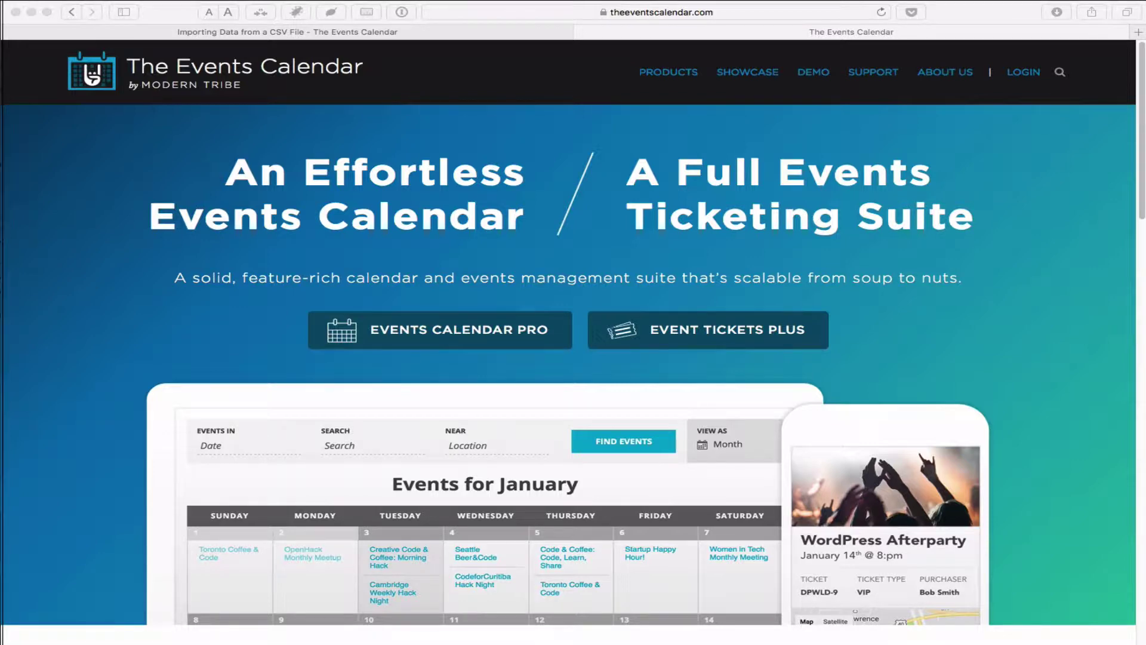
- Go to the Event Aggregator product page from the header's PRODUCTS menu and scroll down
left_click(682, 77)
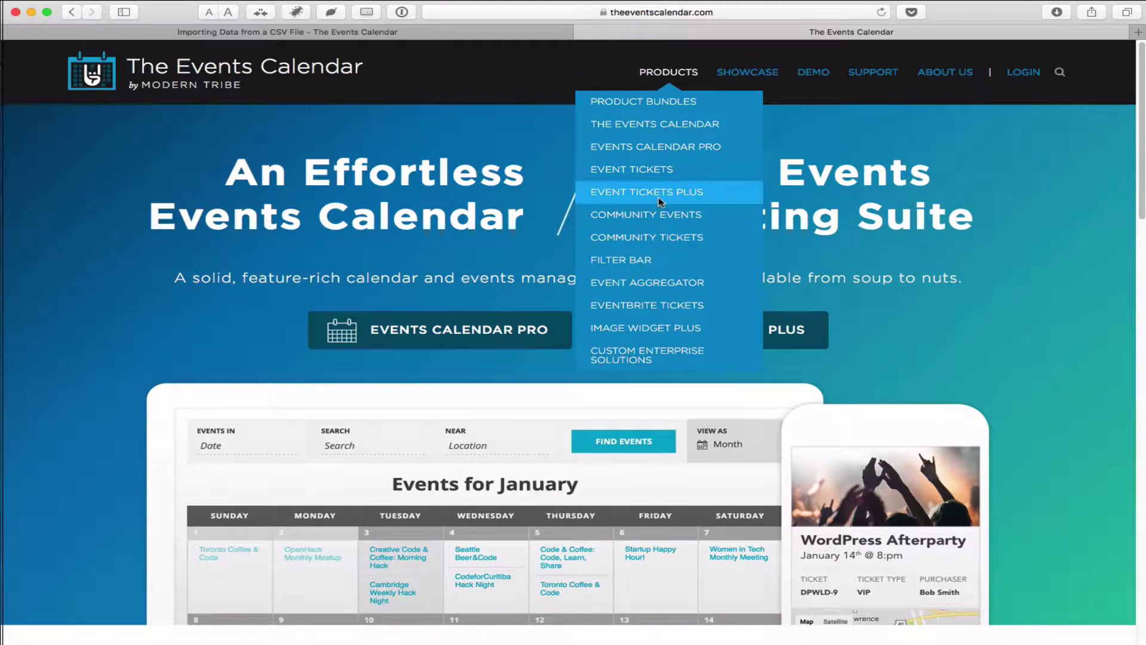
left_click(672, 284)
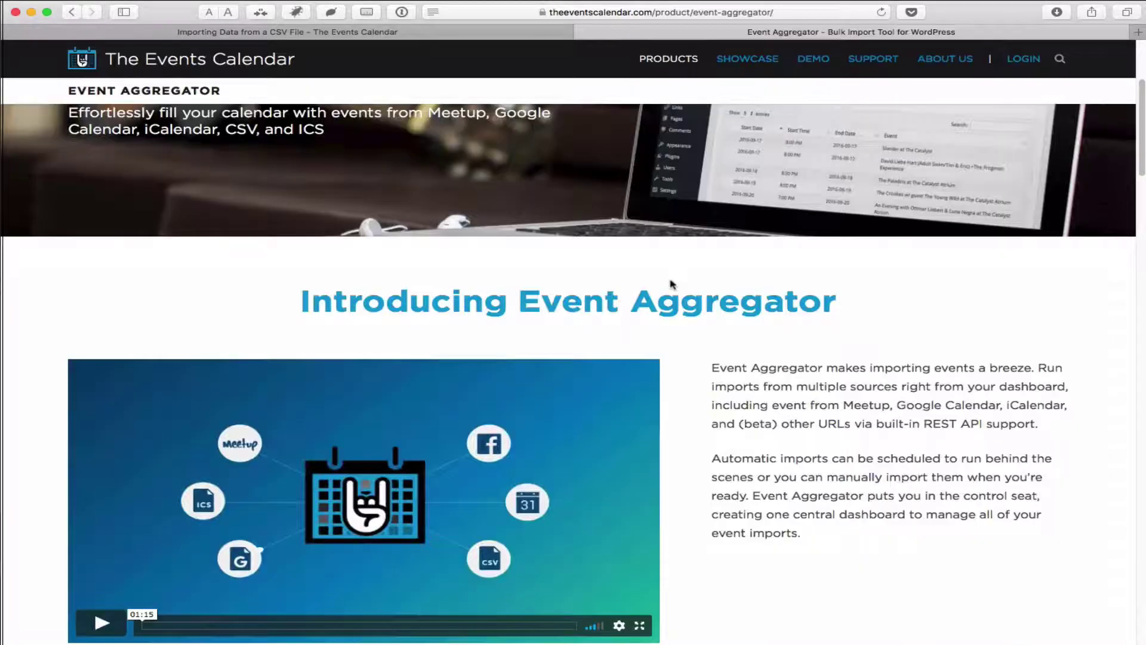
scroll(673, 285, "down", 3)
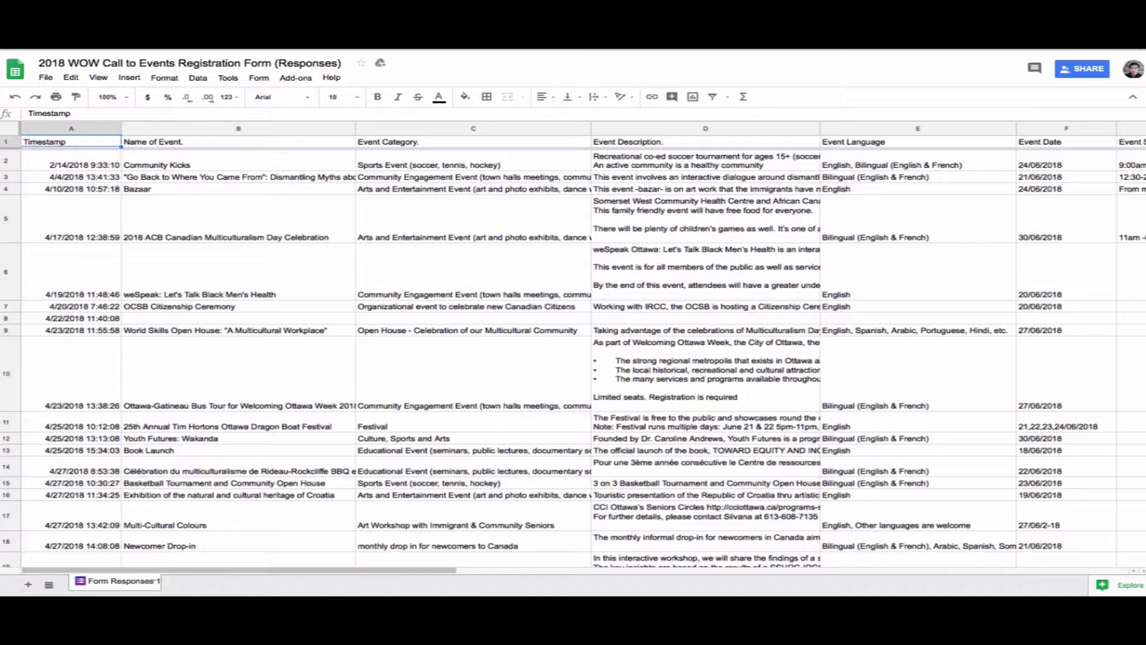
- Download the current responses sheet as Comma-separated values (.csv)
left_click(45, 77)
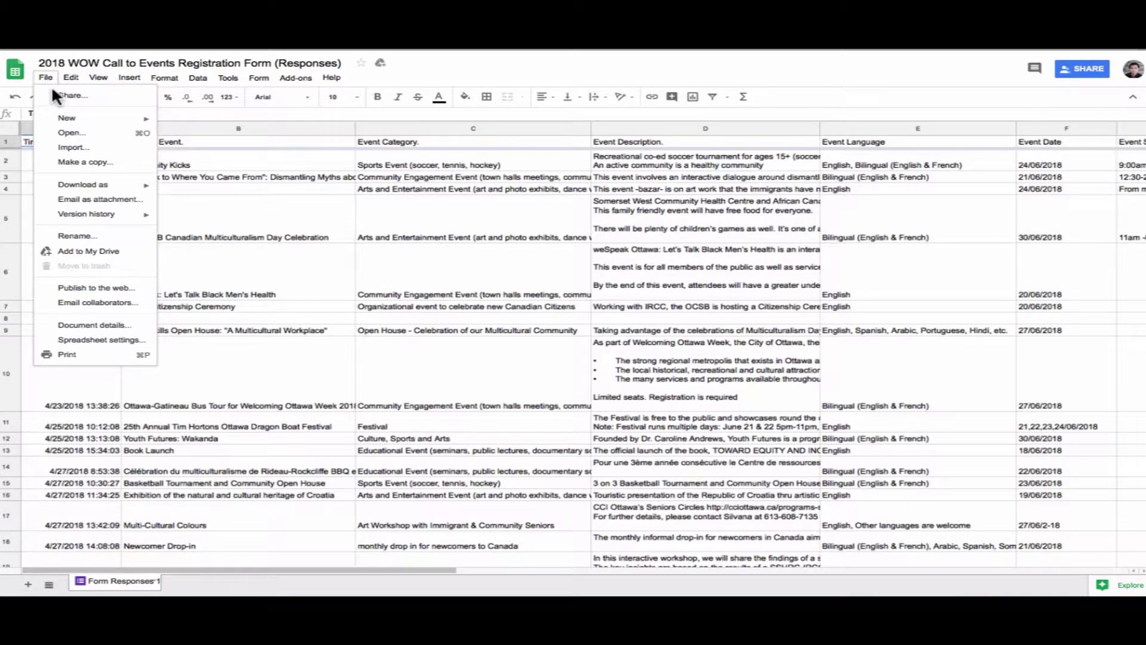
mouse_move(66, 186)
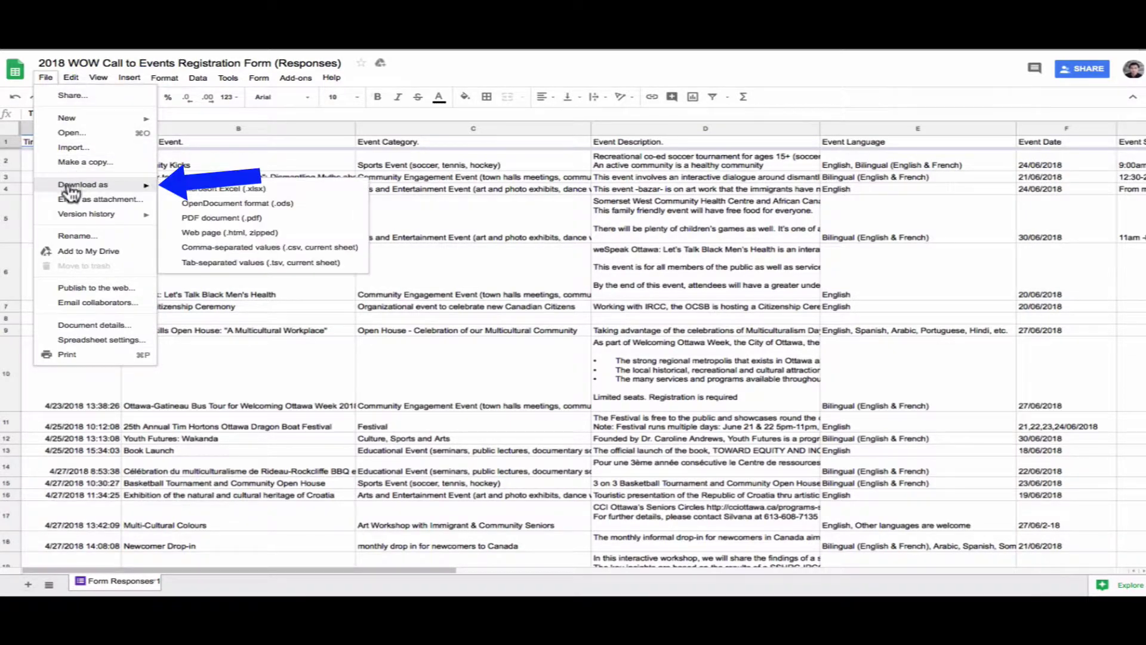
left_click(305, 255)
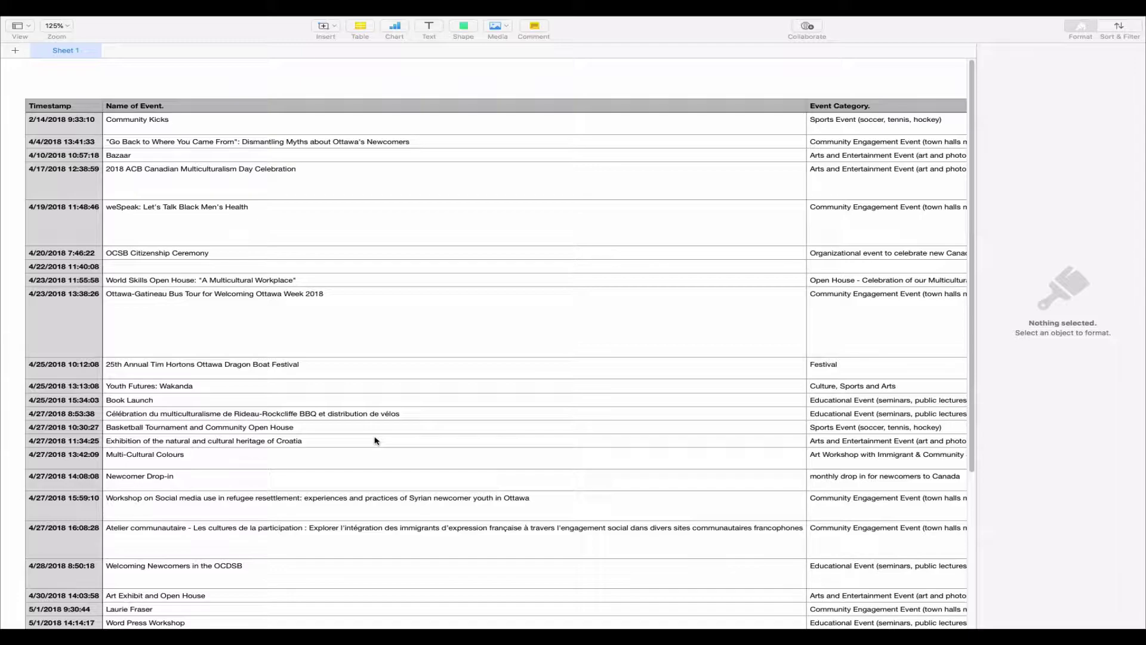
- Rewrite the Event Date in cell F2 with hyphens instead of slashes
scroll(468, 402, "right", 10)
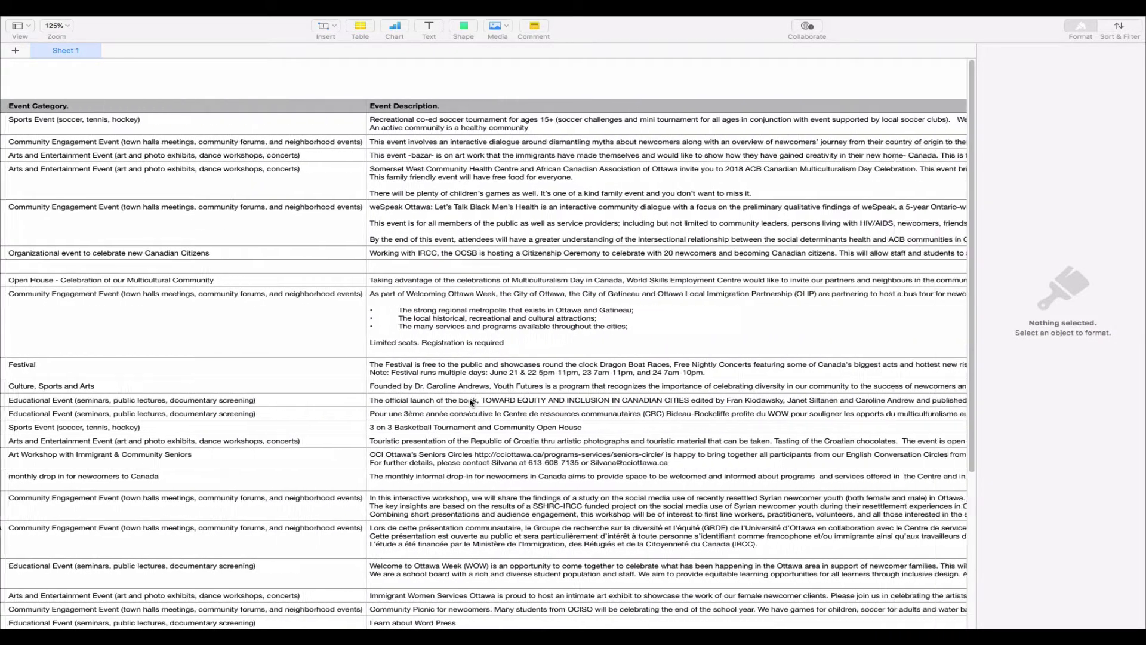
scroll(471, 403, "right", 15)
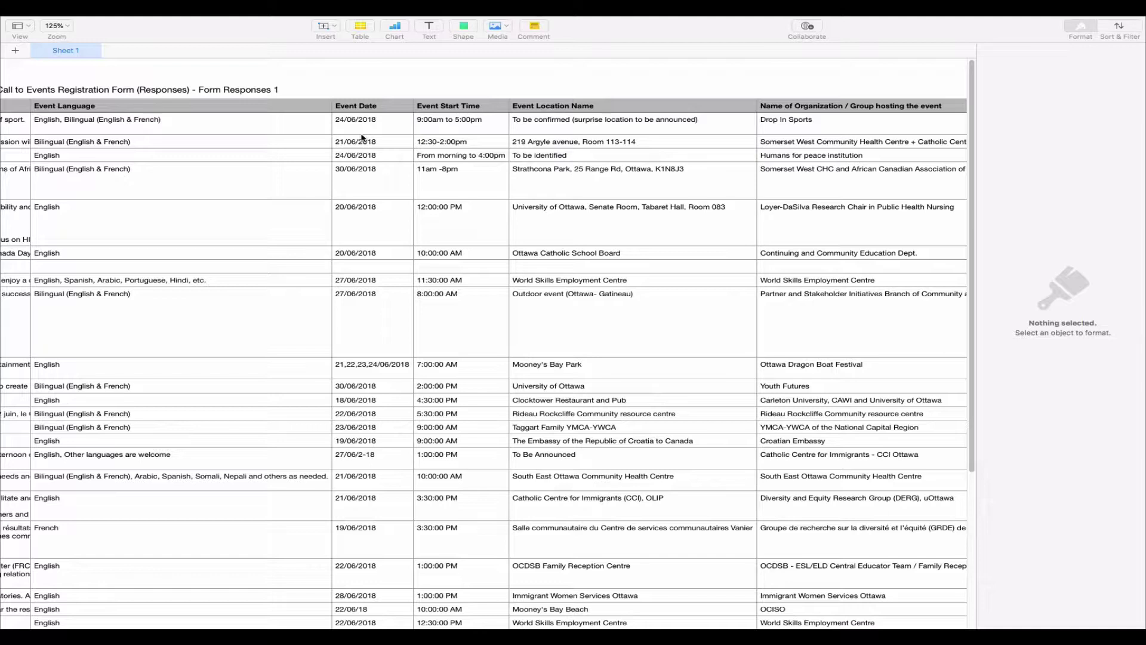
left_click(385, 128)
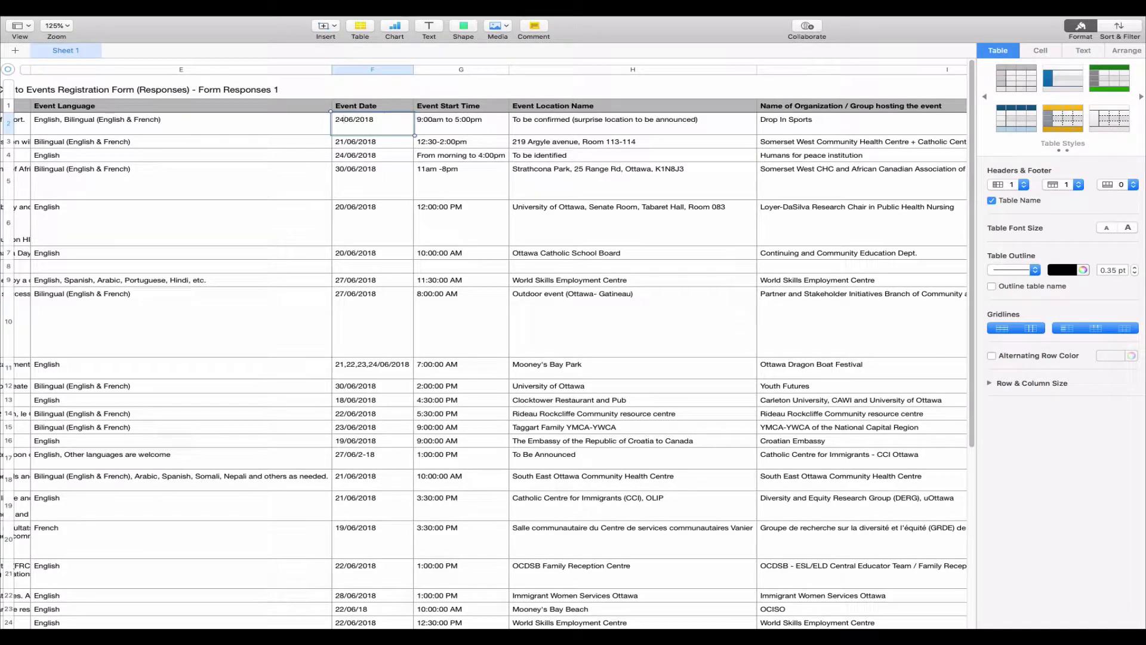
type("-")
key("Right")
key("Right")
key("Delete")
type("-")
- Replace both slashes in cell F3's date with hyphens
scroll(425, 143, "left", 3)
left_click(425, 143)
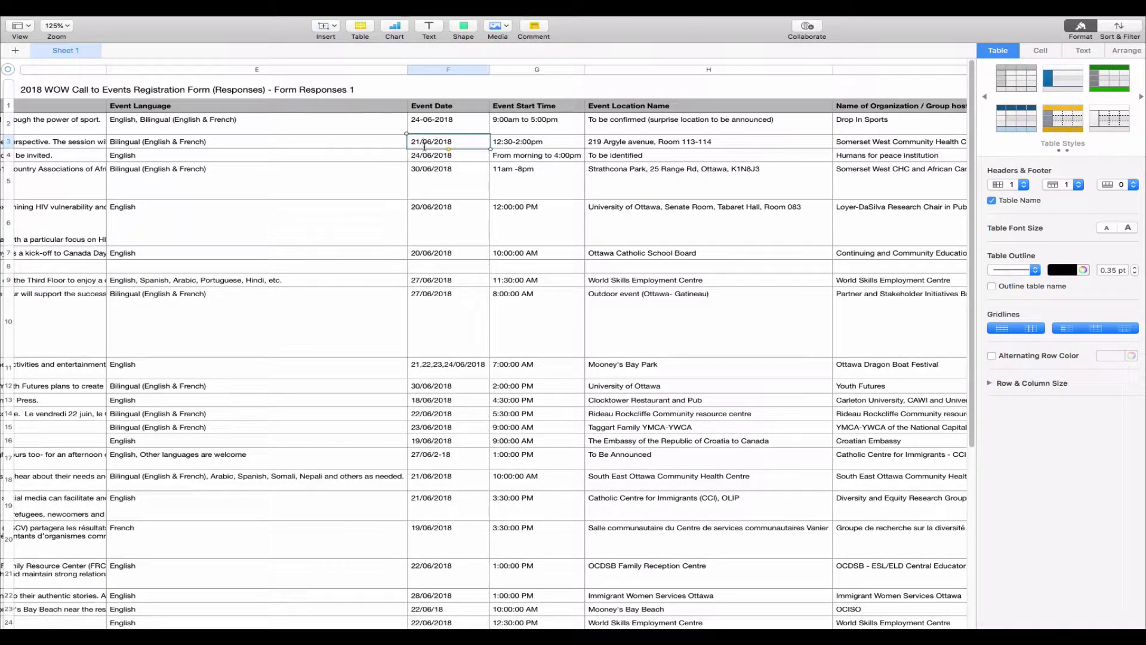
key("Return")
key("Left")
key("Left")
key("Left")
key("Left")
key("Left")
key("Left")
key("Left")
key("Left")
key("Delete")
type("-")
key("Right")
key("Right")
key("Delete")
type("-")
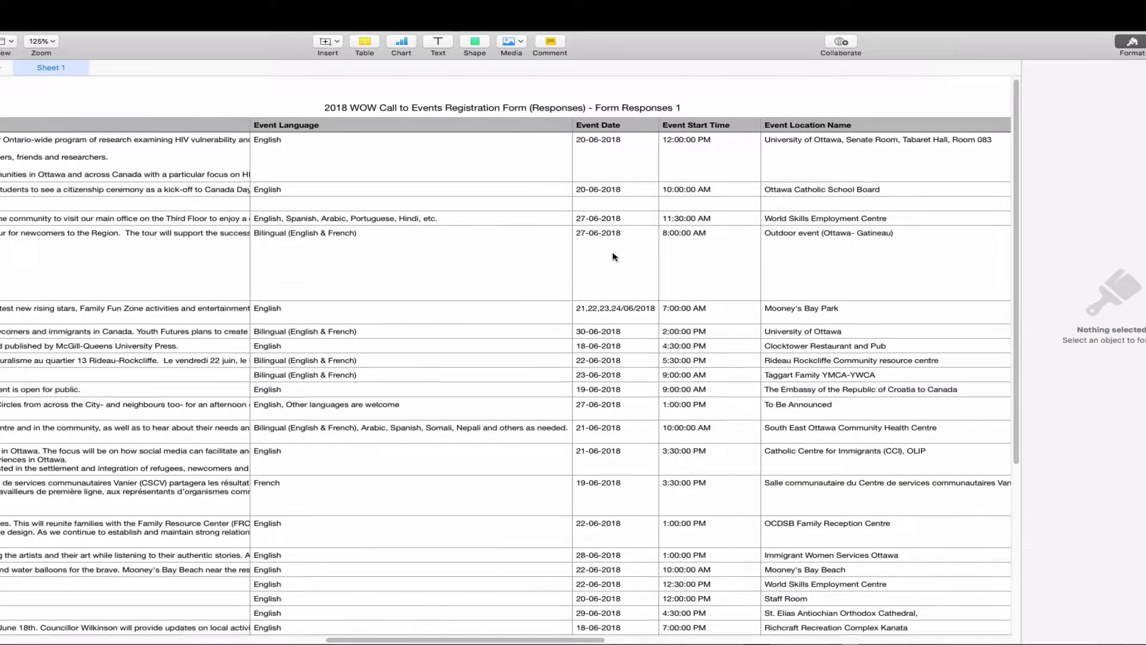
- Select the multi-day date cell 21,22,23,24/06/2018
scroll(619, 253, "down", 3)
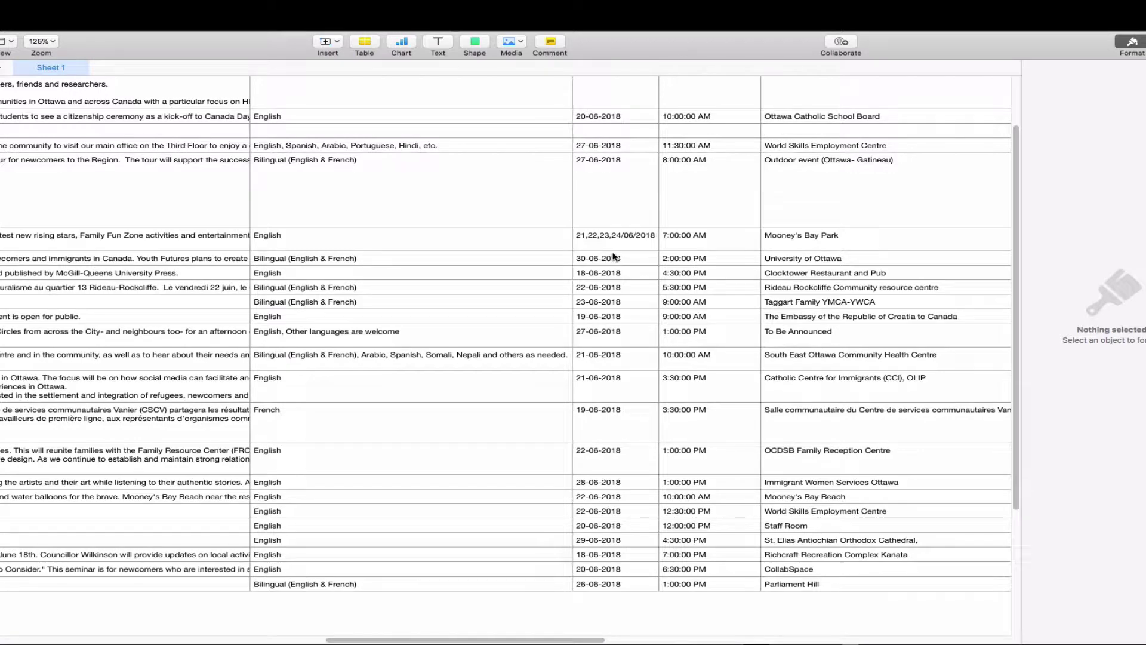
scroll(607, 377, "down", 1)
scroll(607, 377, "up", 2)
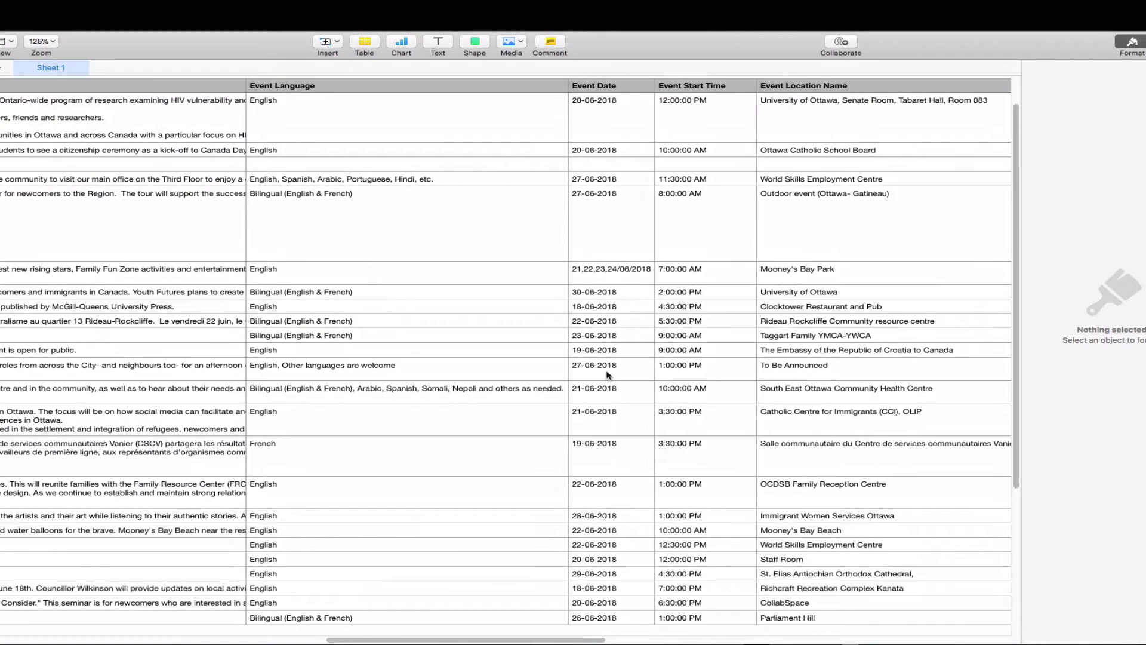
left_click(605, 279)
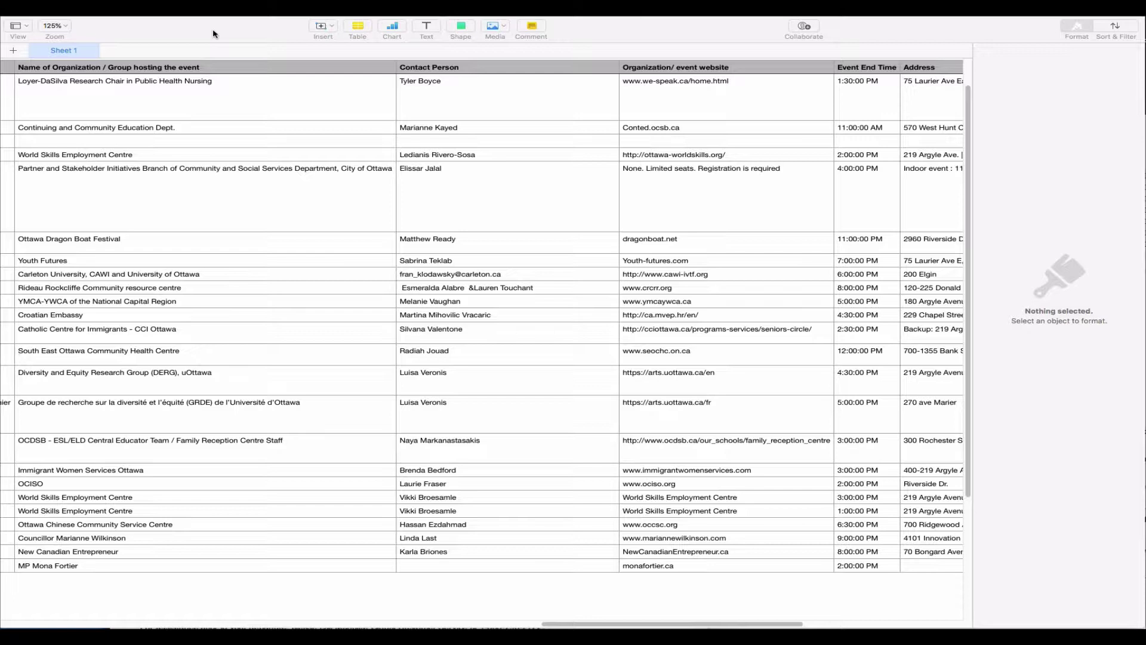
- Export the corrected table as a CSV file and save it
left_click(308, 88)
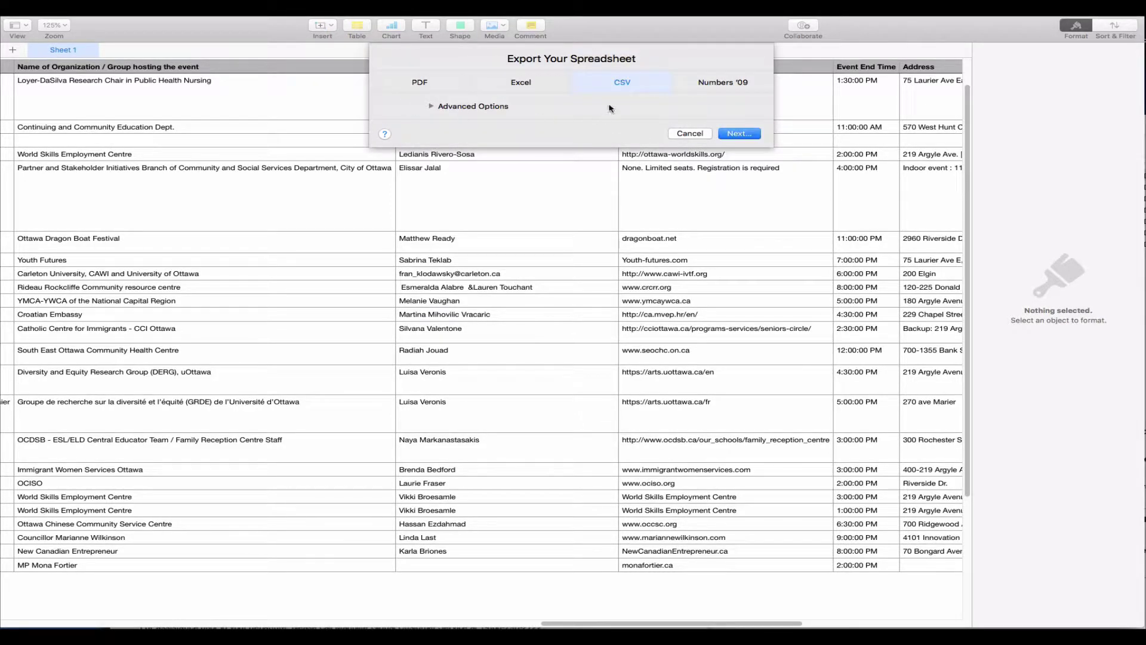
left_click(740, 135)
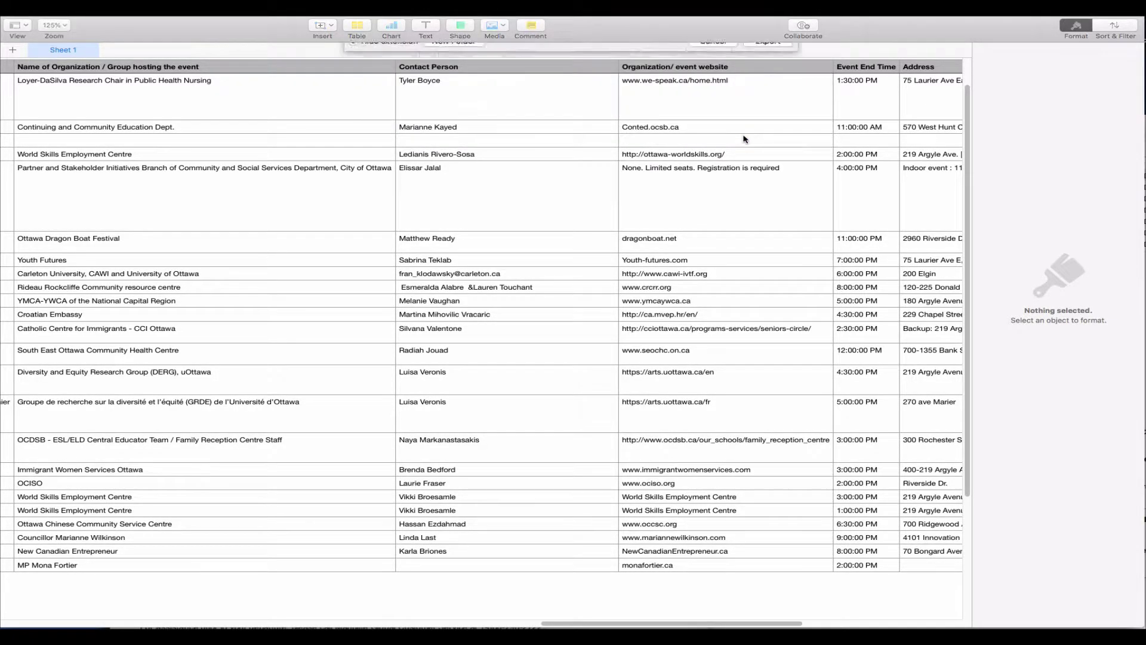
left_click(768, 356)
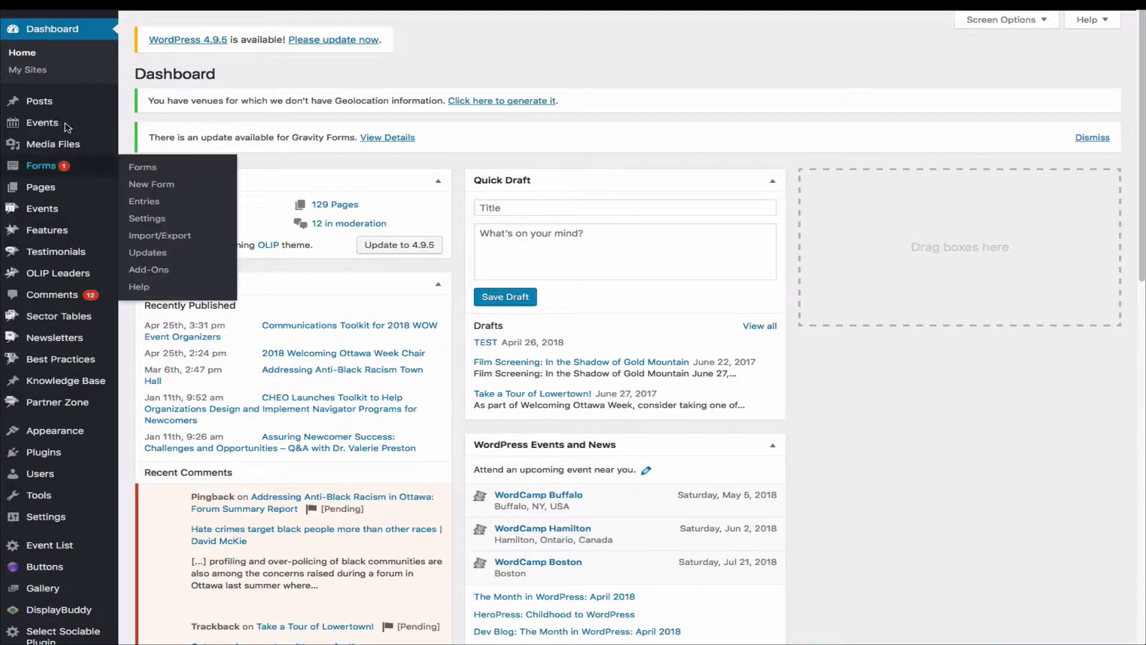
- On the Events Import page, set the origin to CSV File and content type to Organizers
mouse_move(50, 126)
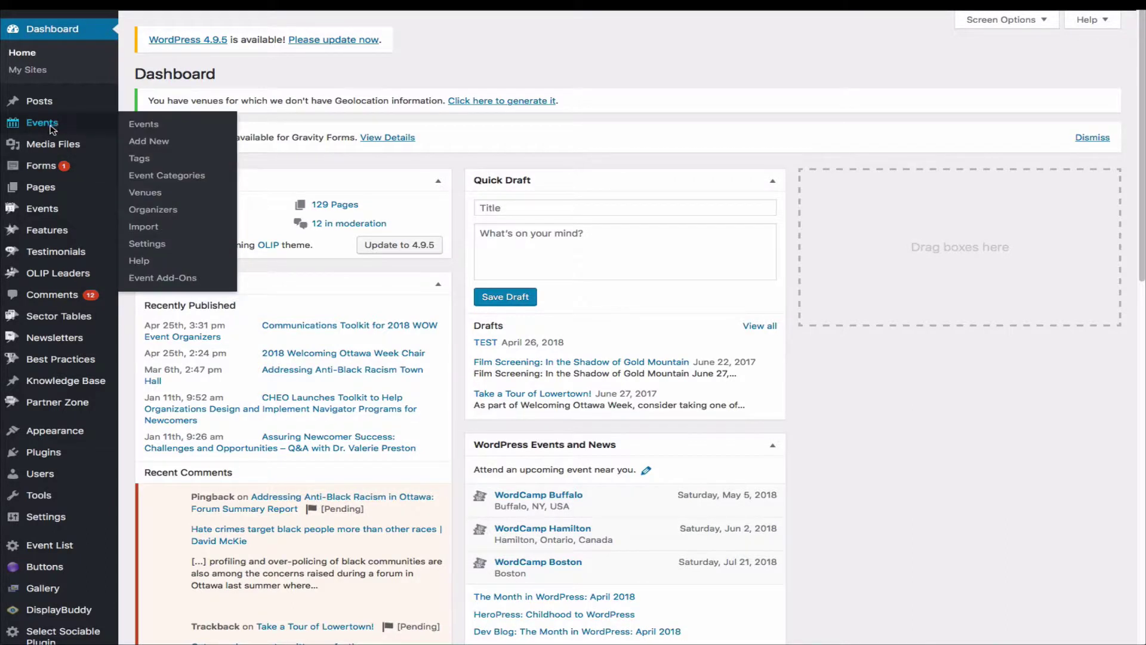
left_click(150, 231)
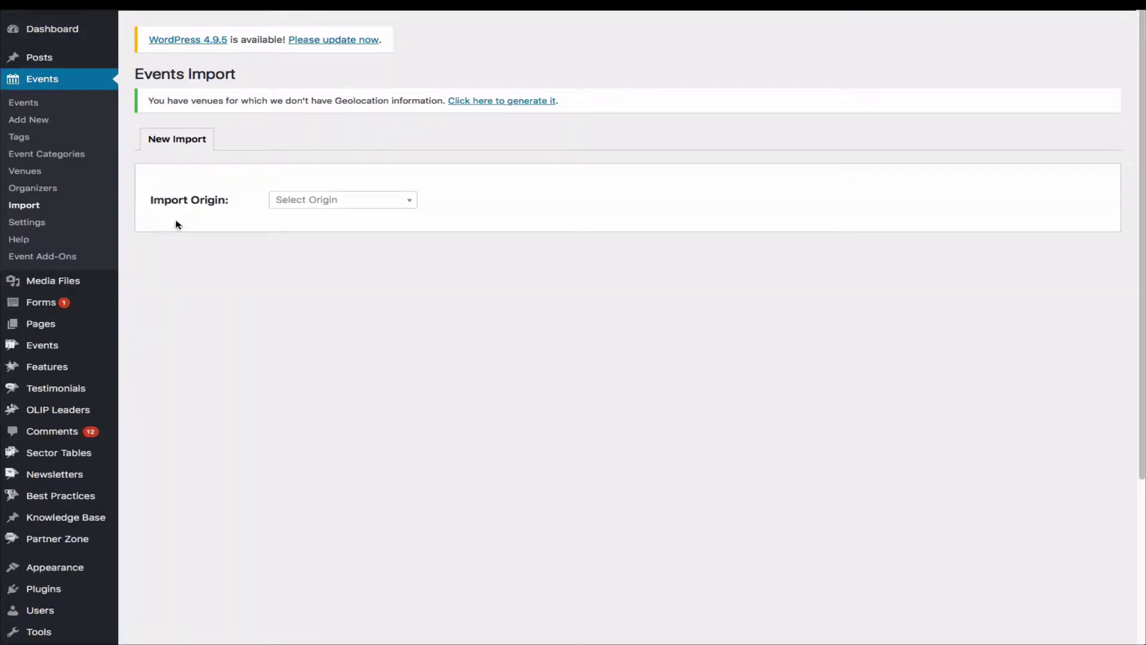
left_click(316, 203)
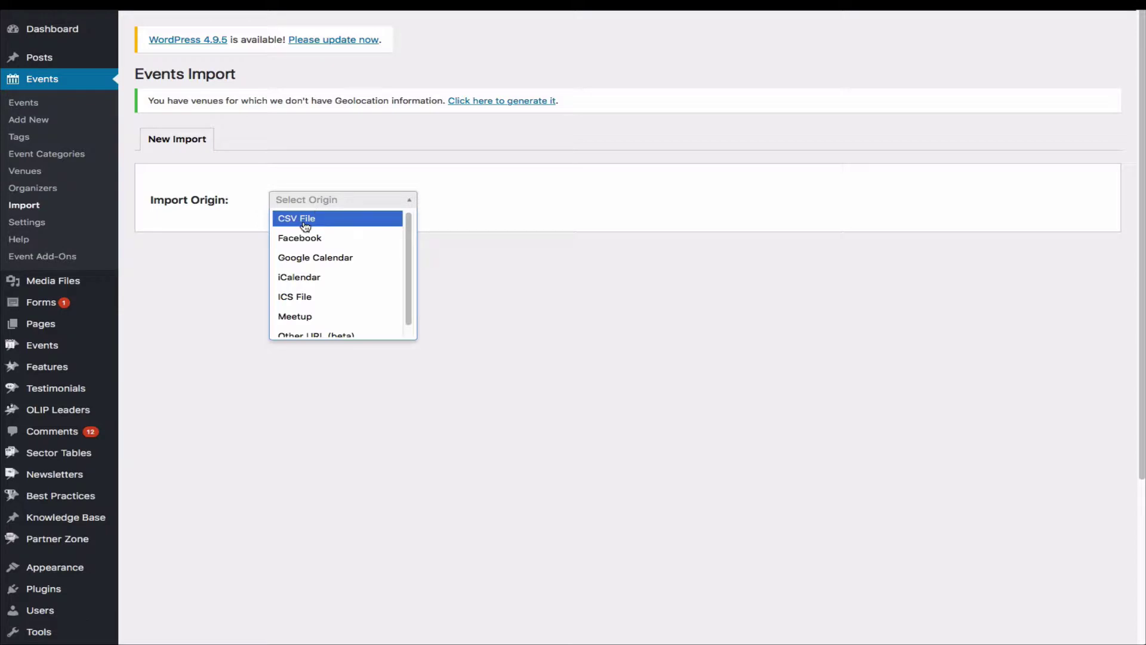
left_click(305, 222)
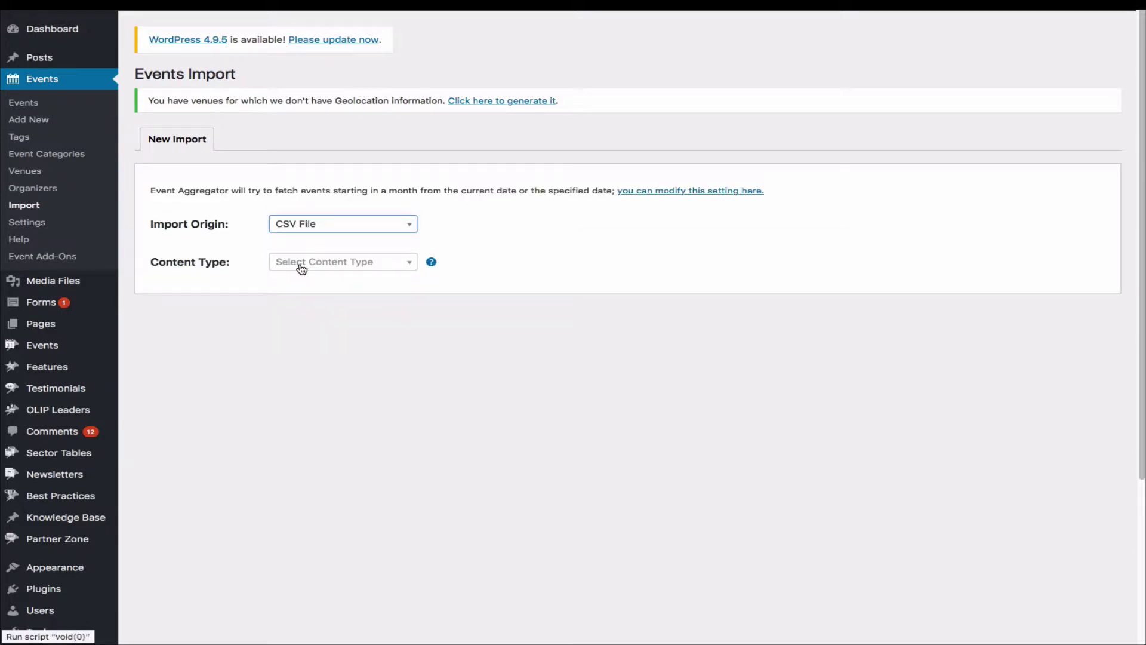
left_click(302, 267)
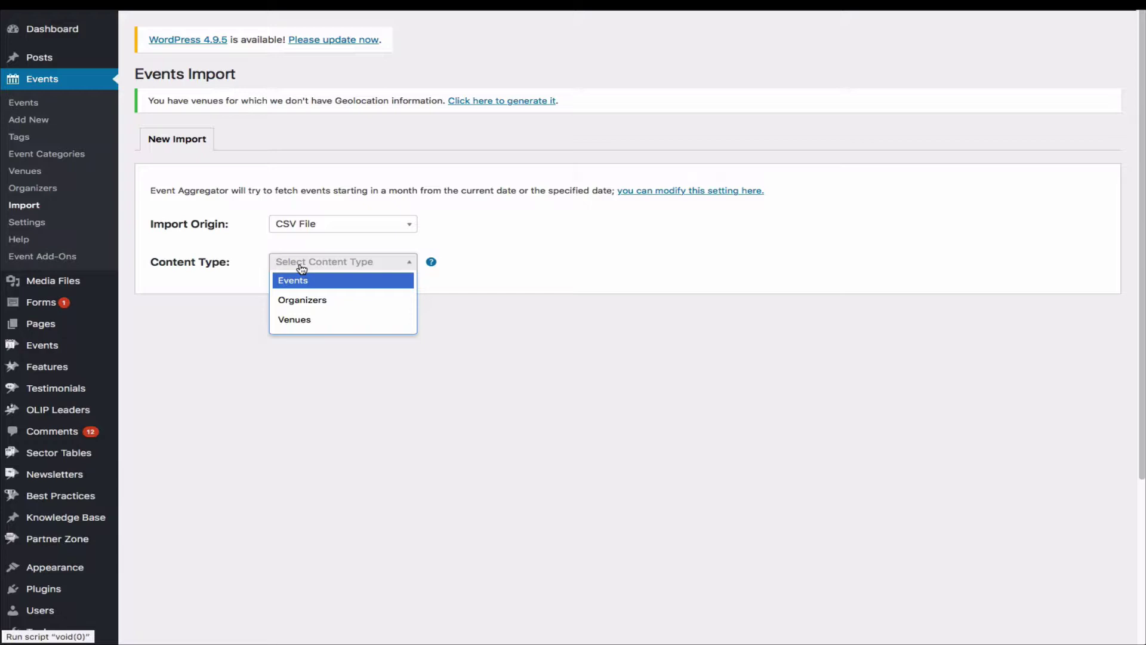
left_click(312, 302)
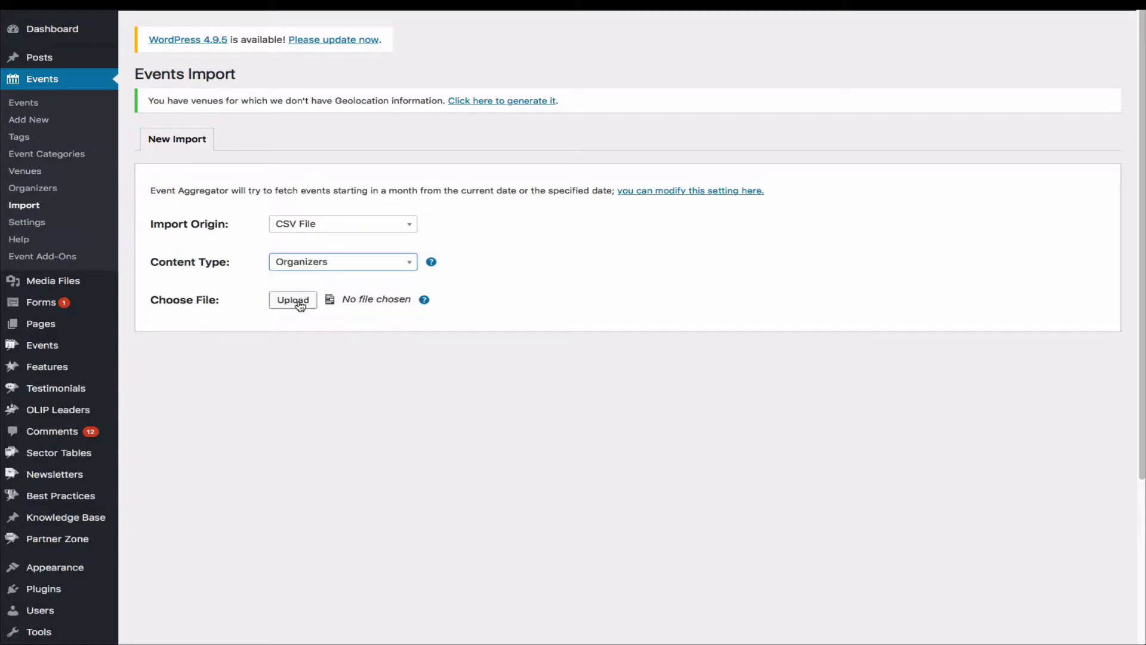
- Attach 2018-WOW-Call-to-Events-Registration-Form-Responses-05.03.18.csv from the media library as the import file
left_click(311, 305)
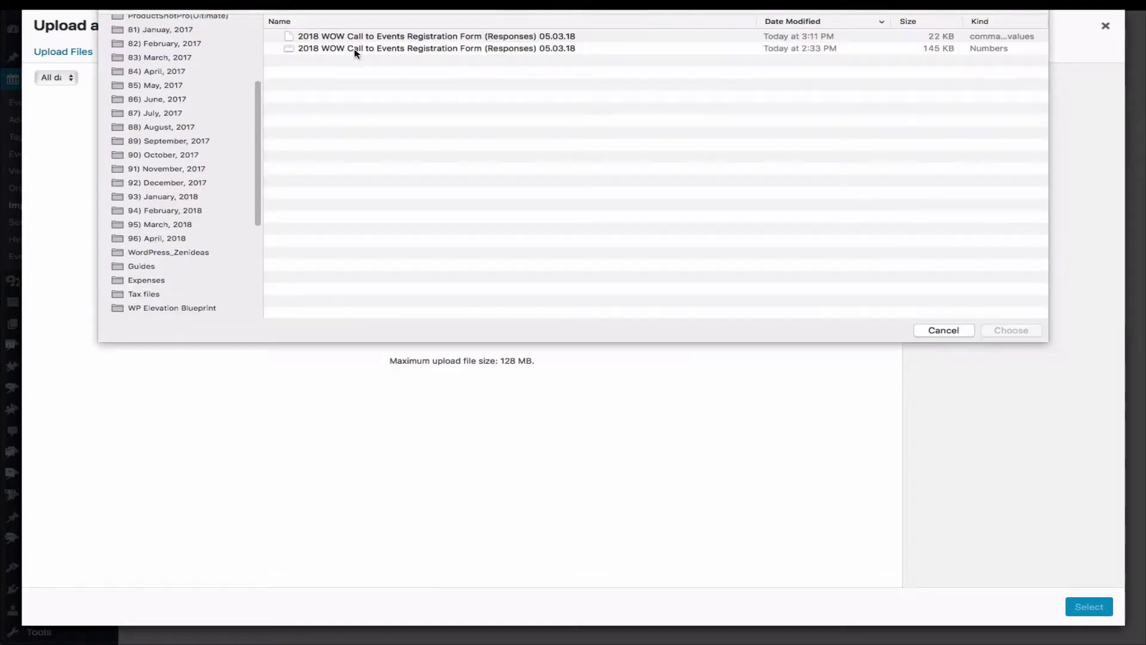
left_click(410, 37)
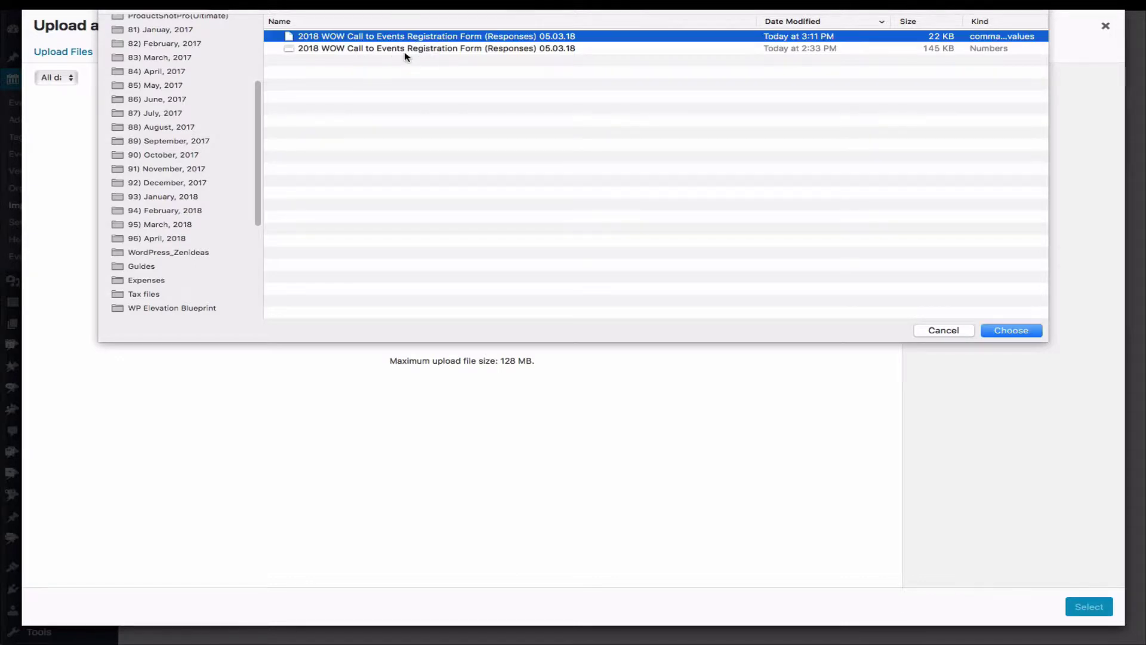
left_click(1008, 328)
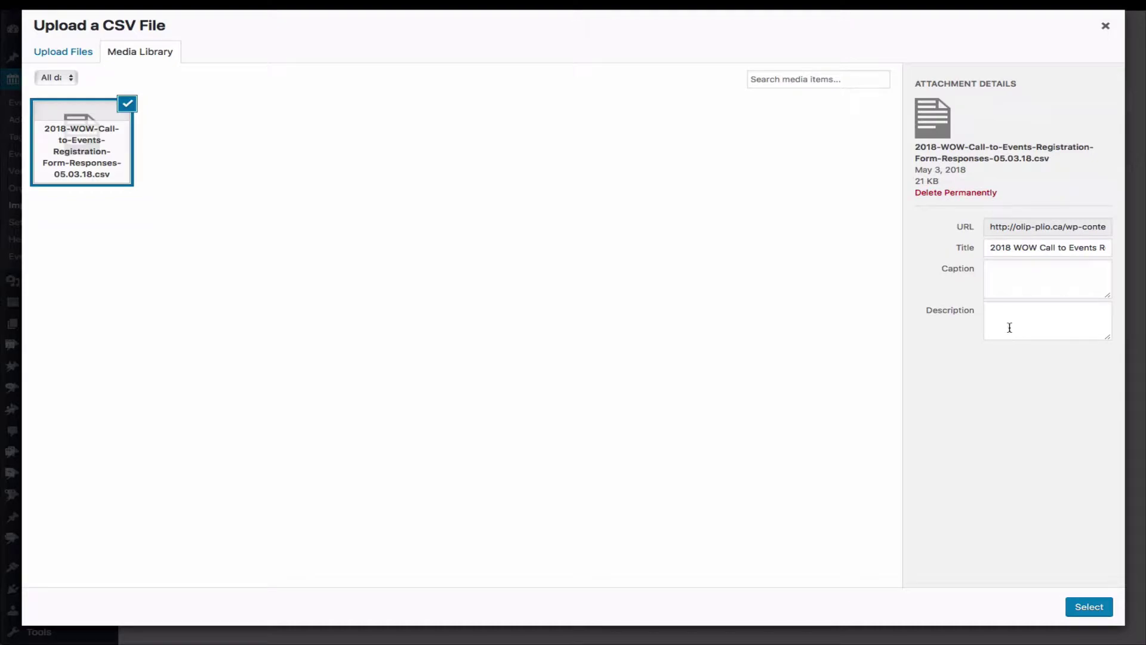
left_click(1092, 605)
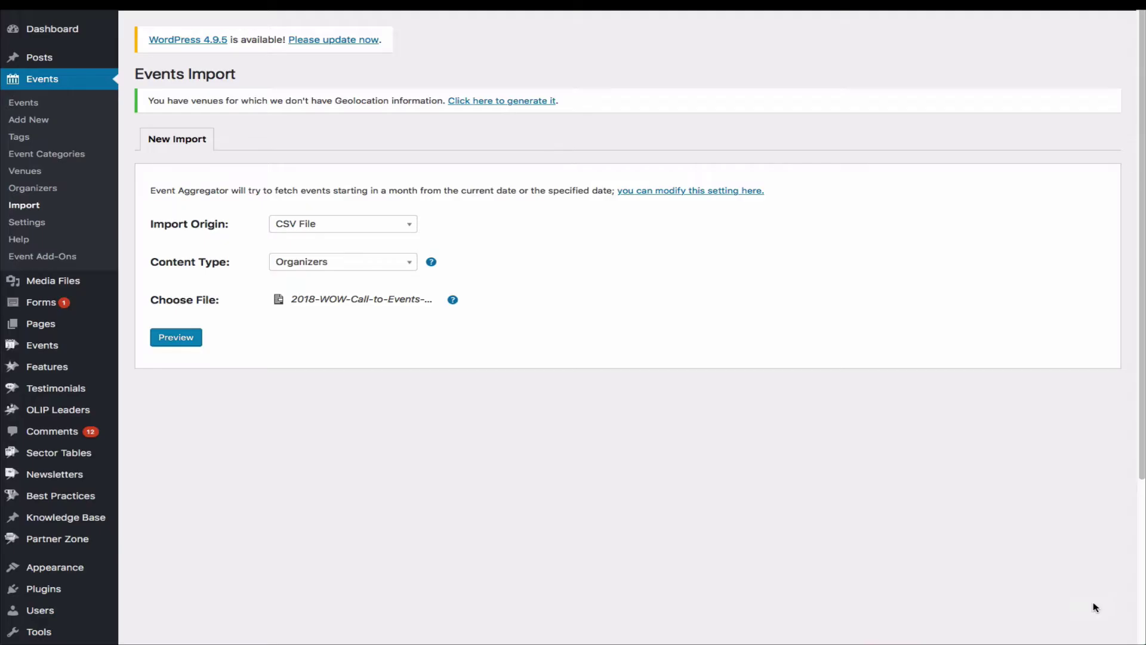
- Preview the CSV's columns and dismiss the repeated DataTables warnings
left_click(182, 338)
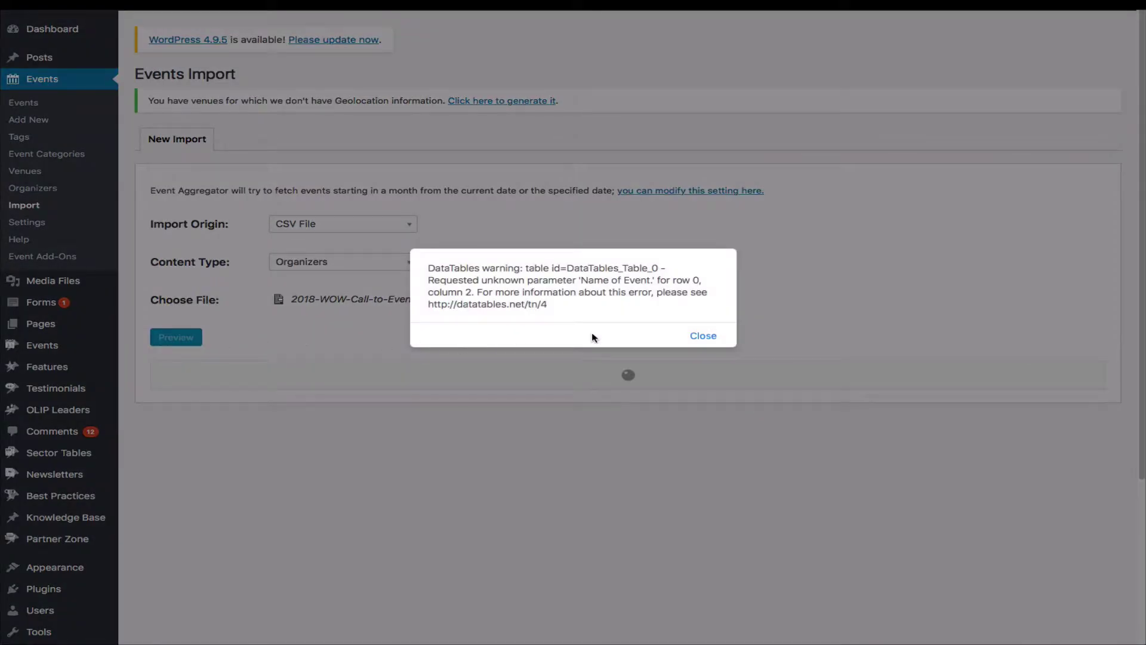
left_click(708, 336)
left_click(707, 336)
left_click(706, 336)
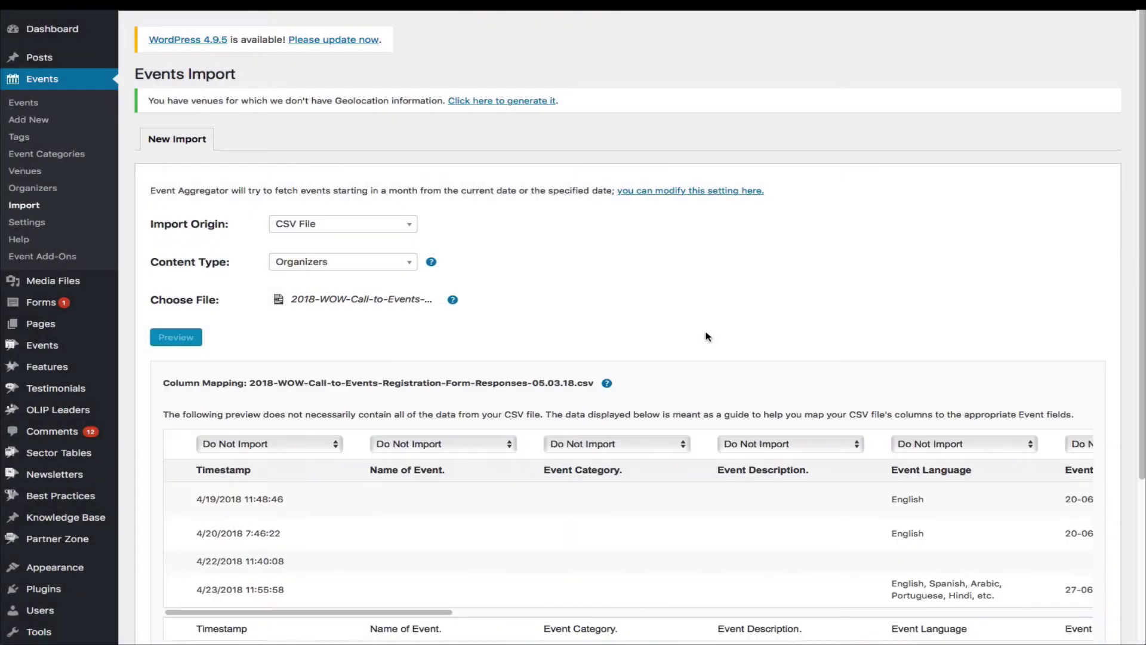
scroll(704, 343, "down", 3)
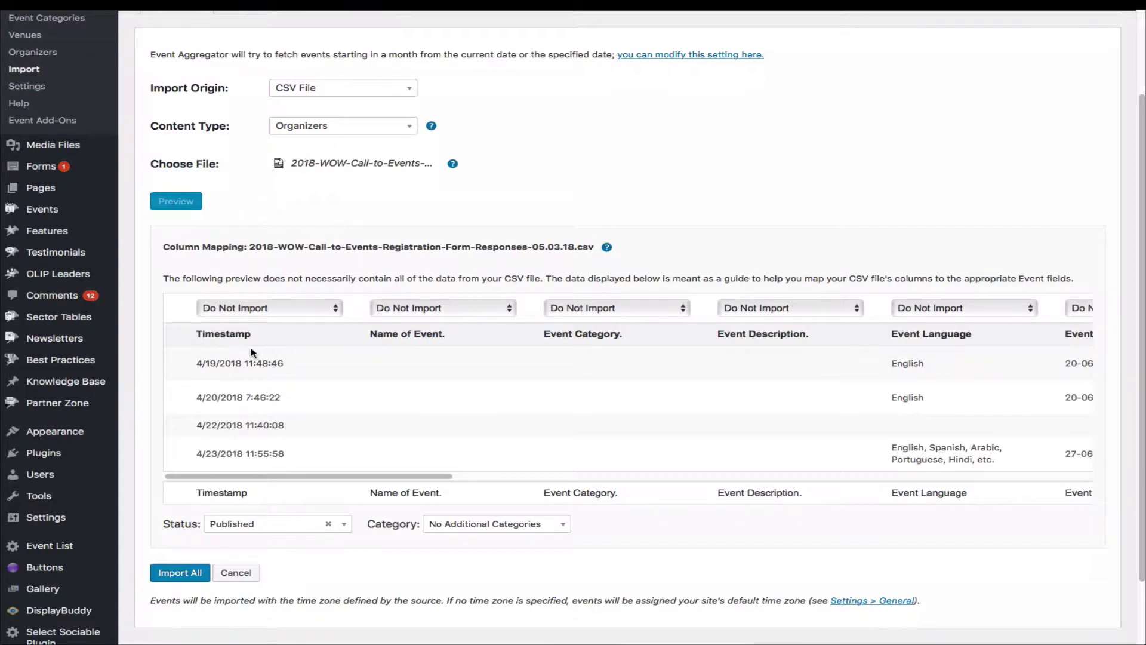
- Leave the Timestamp and Event Language columns unimported
left_click(276, 313)
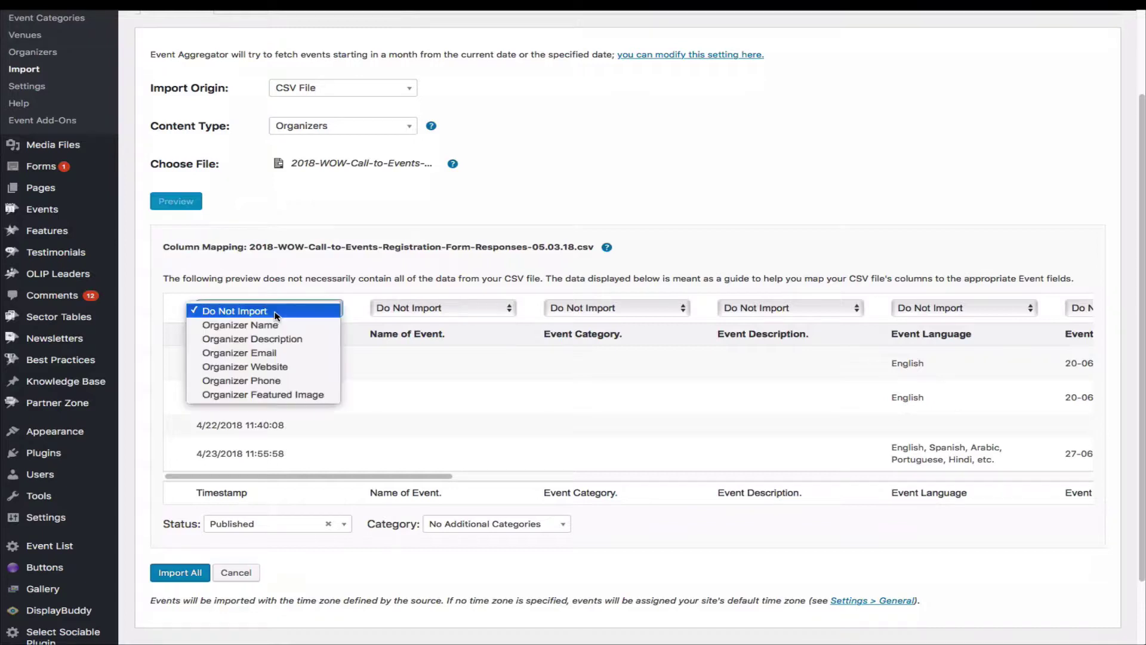
left_click(275, 313)
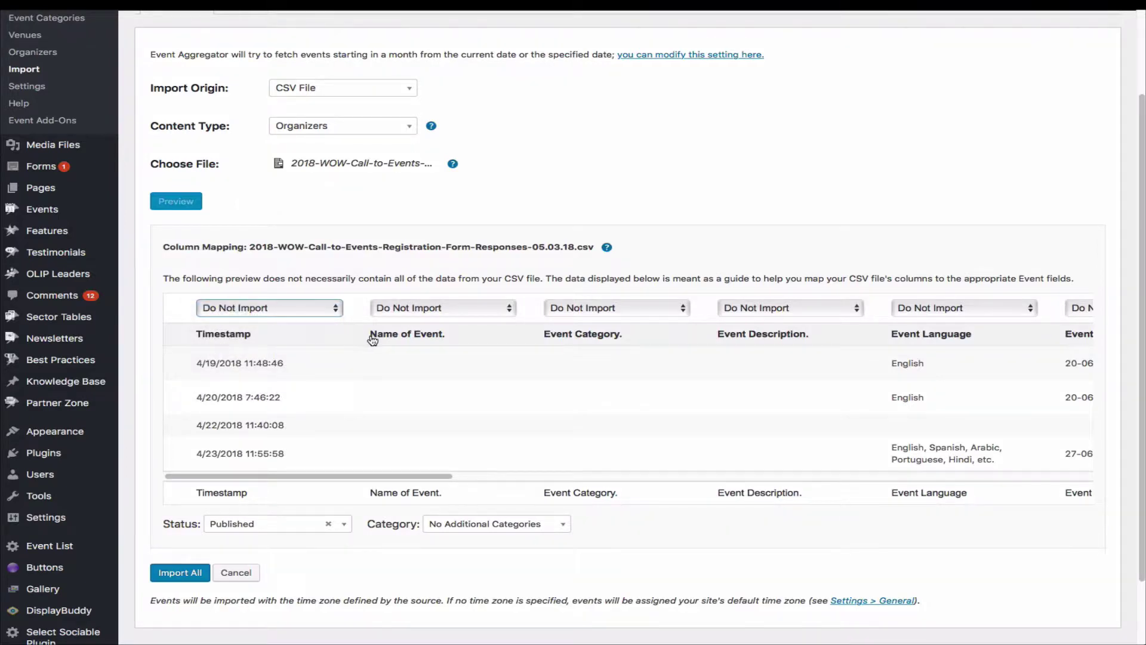
scroll(375, 341, "right", 1)
scroll(614, 334, "left", 1)
scroll(514, 360, "up", 1)
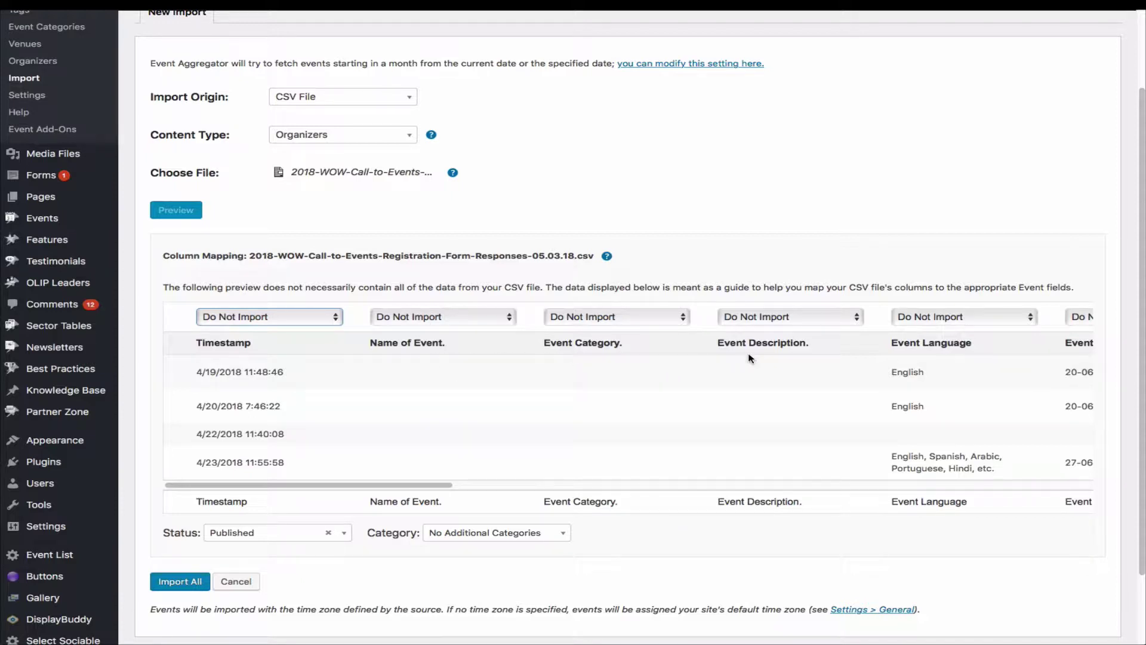
scroll(751, 358, "right", 6)
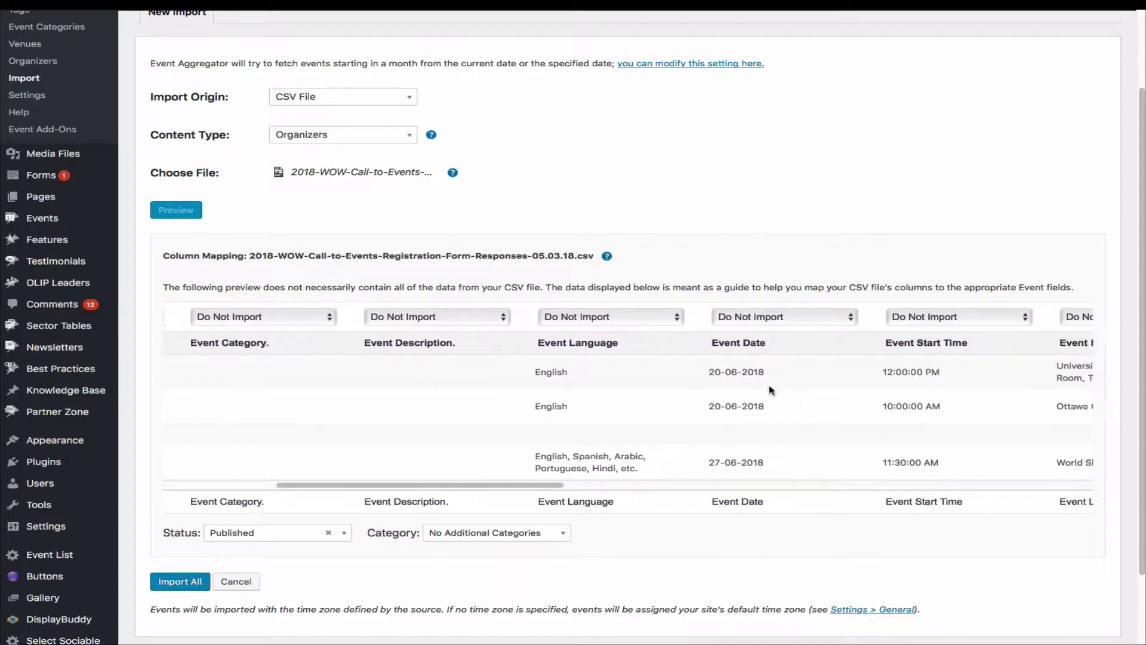
scroll(770, 390, "right", 3)
left_click(479, 317)
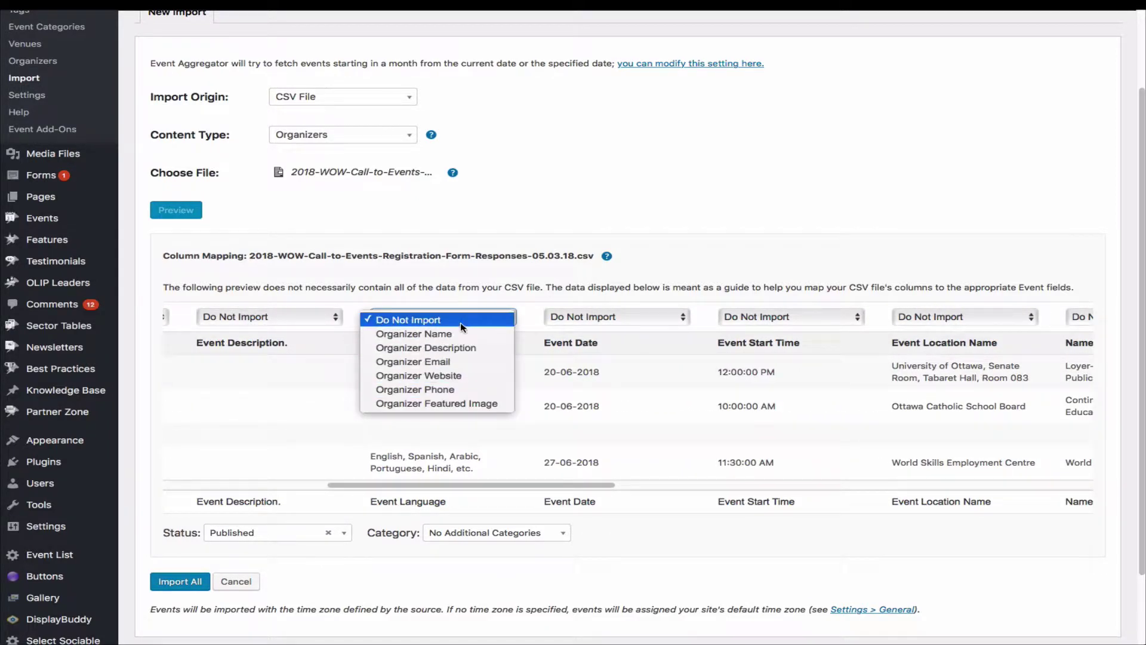
left_click(406, 323)
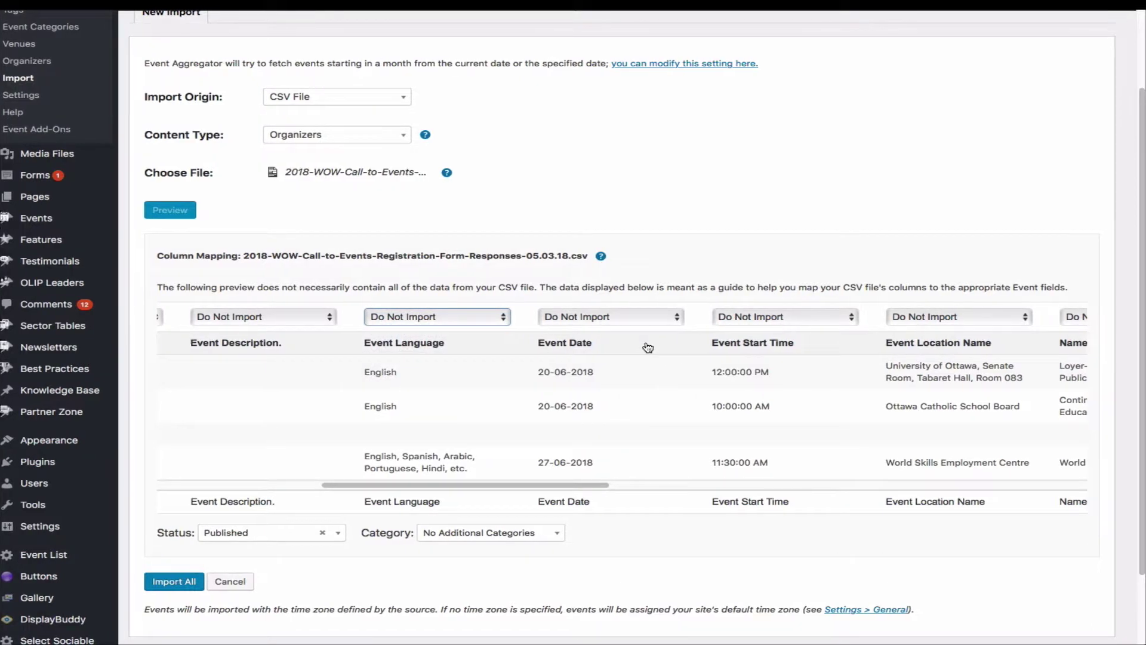
- Map the organization name column to Organizer Name and the website column to Organizer Website
scroll(836, 379, "right", 10)
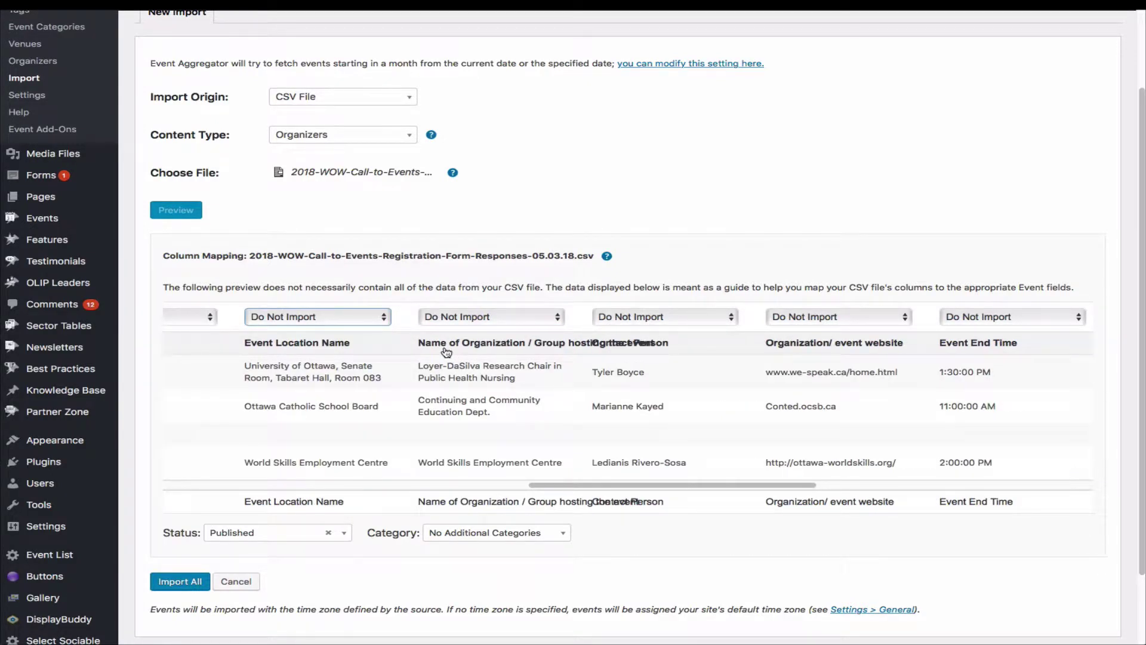
left_click(500, 315)
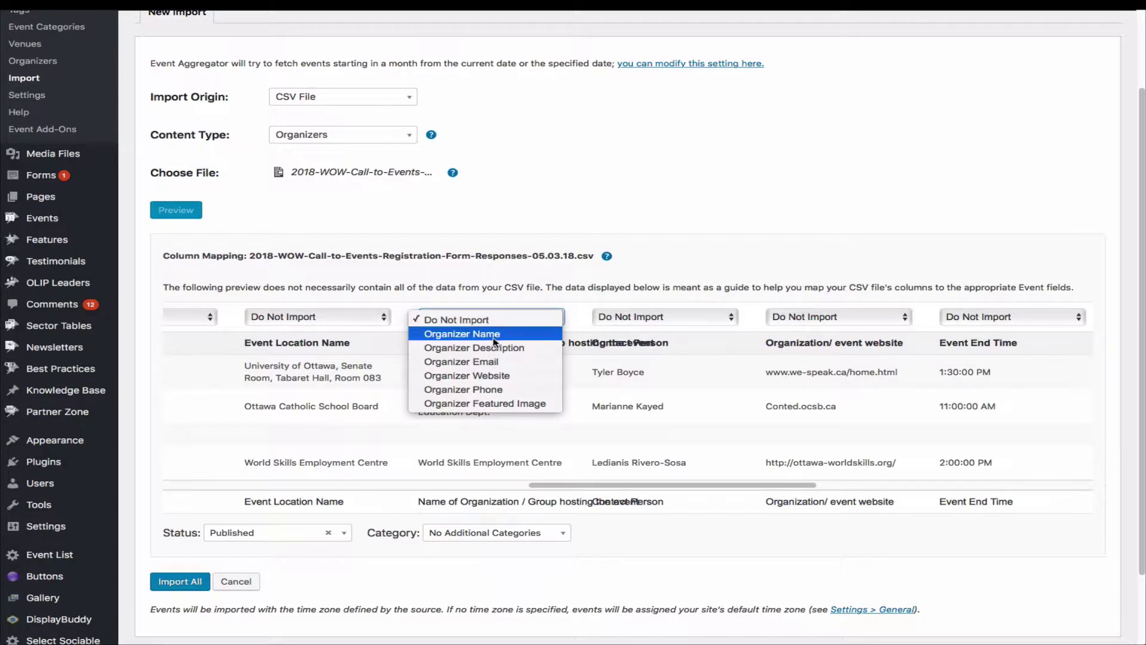
left_click(494, 334)
scroll(657, 373, "right", 2)
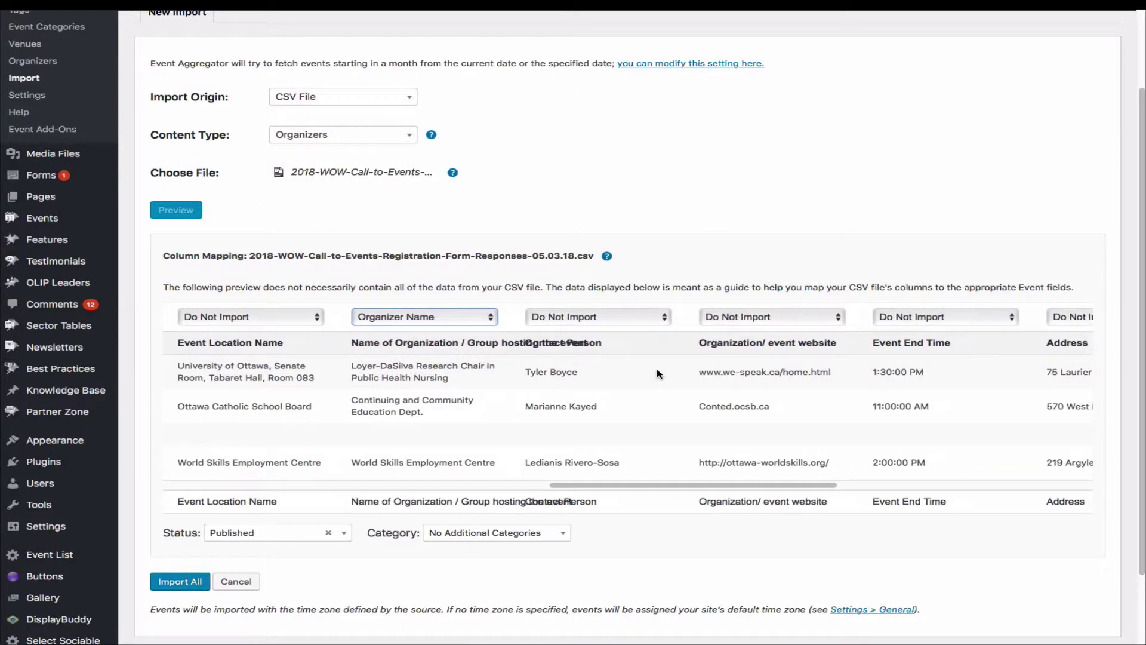
scroll(656, 374, "right", 5)
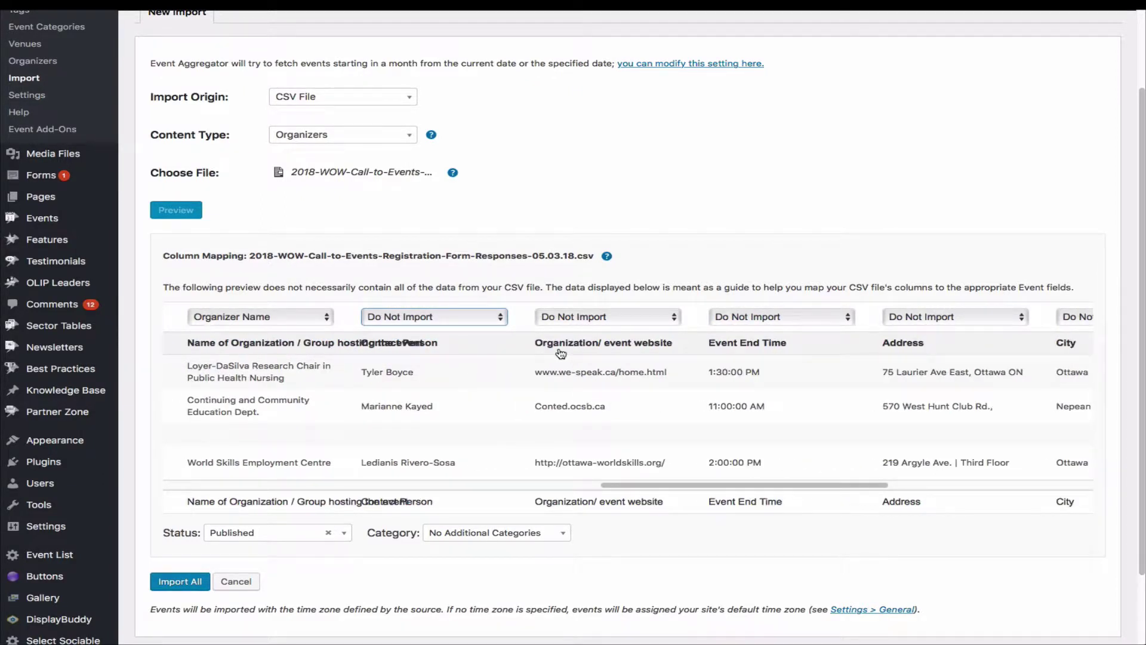
left_click(635, 318)
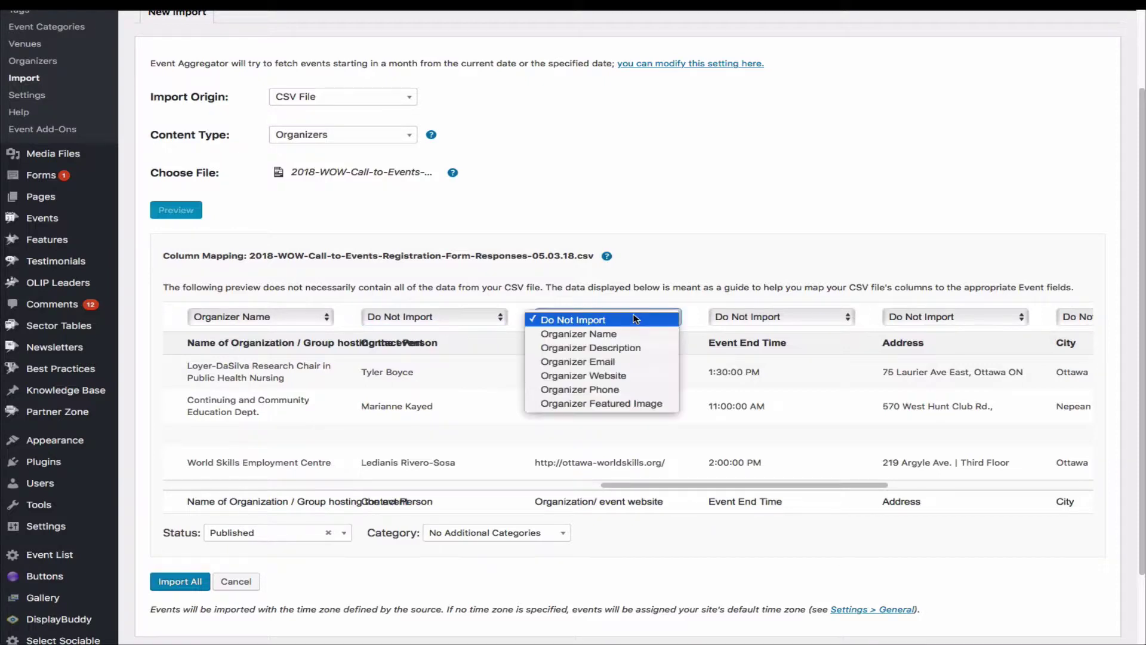
left_click(601, 381)
scroll(642, 397, "right", 10)
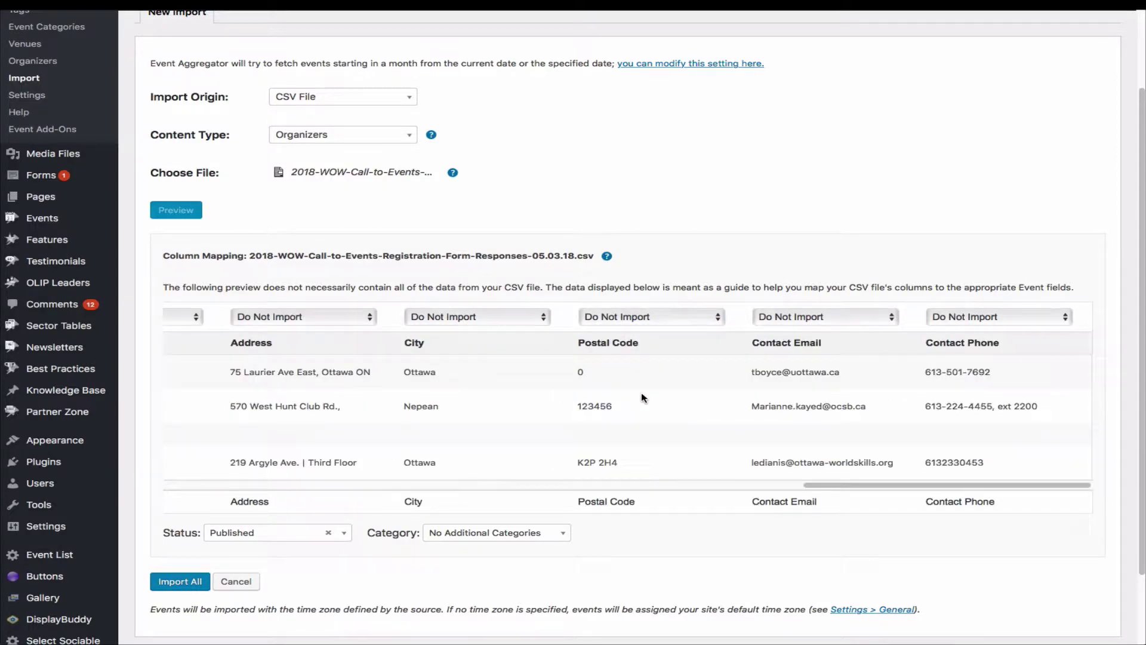
scroll(348, 454, "down", 3)
left_click(348, 453)
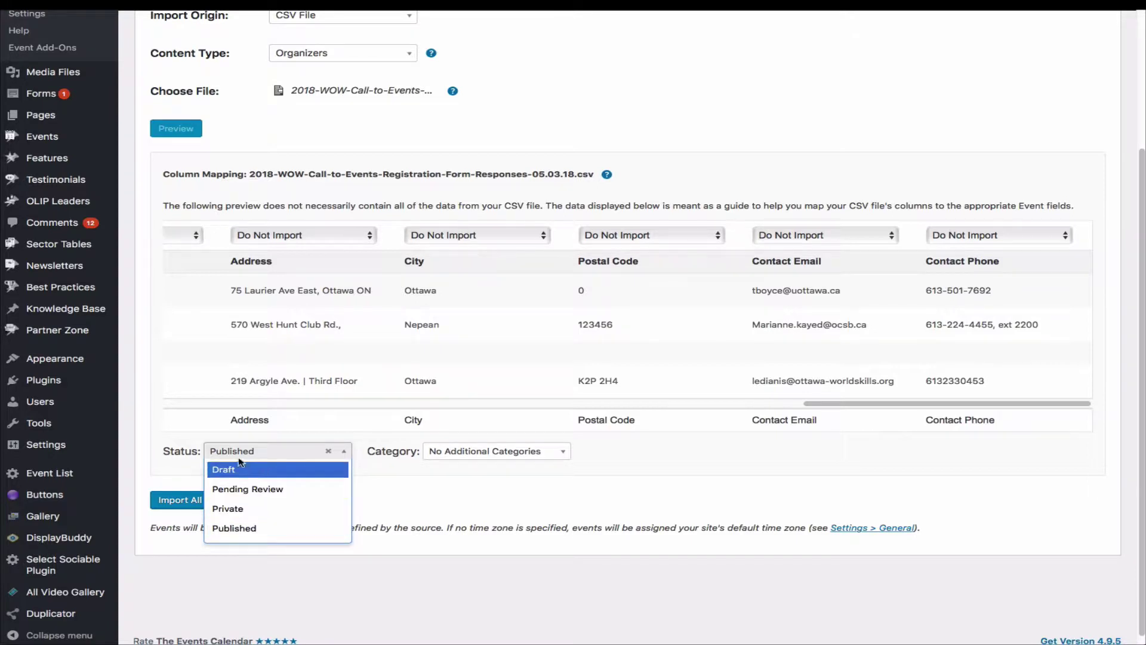
- Import all rows as Draft organizers with No Additional Categories
left_click(289, 470)
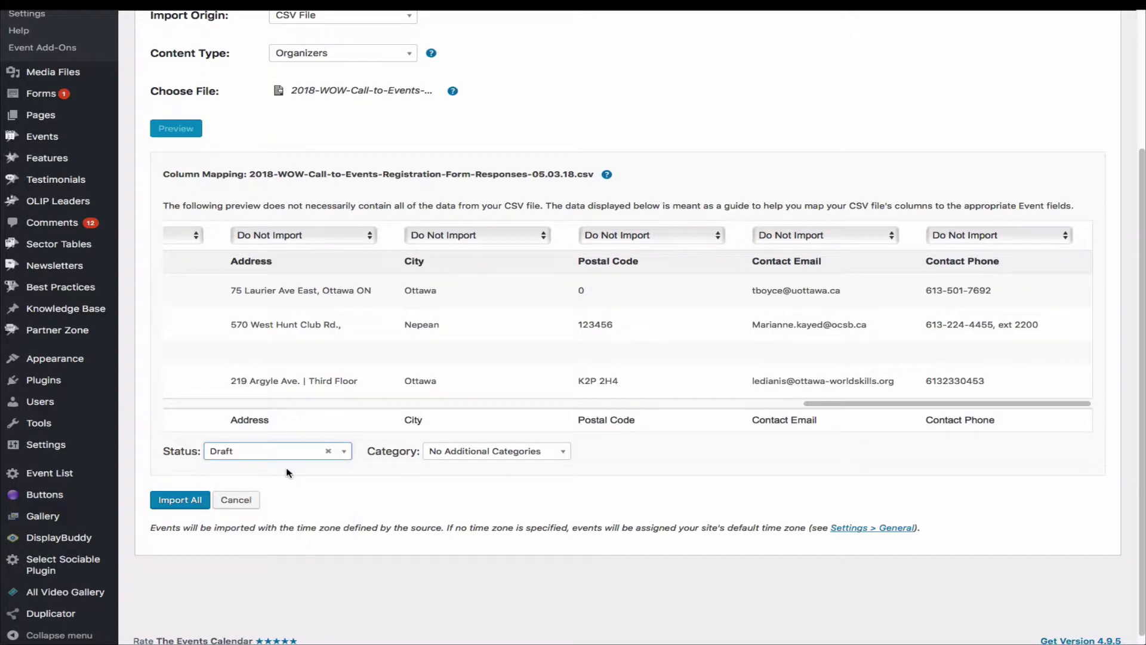
left_click(562, 452)
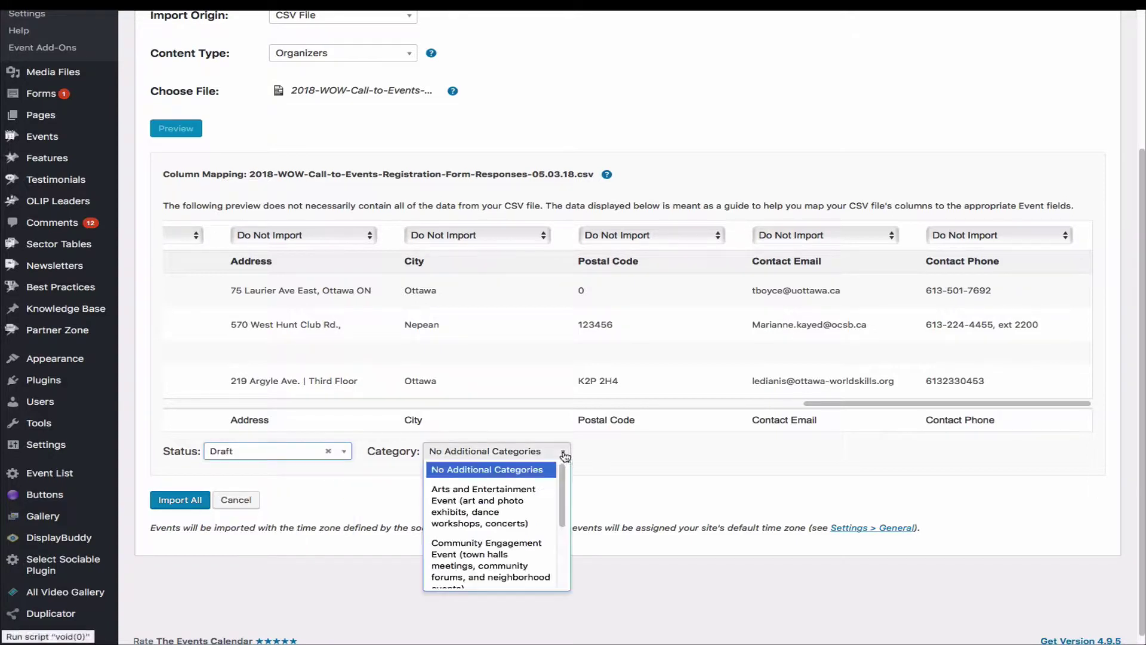
left_click(592, 465)
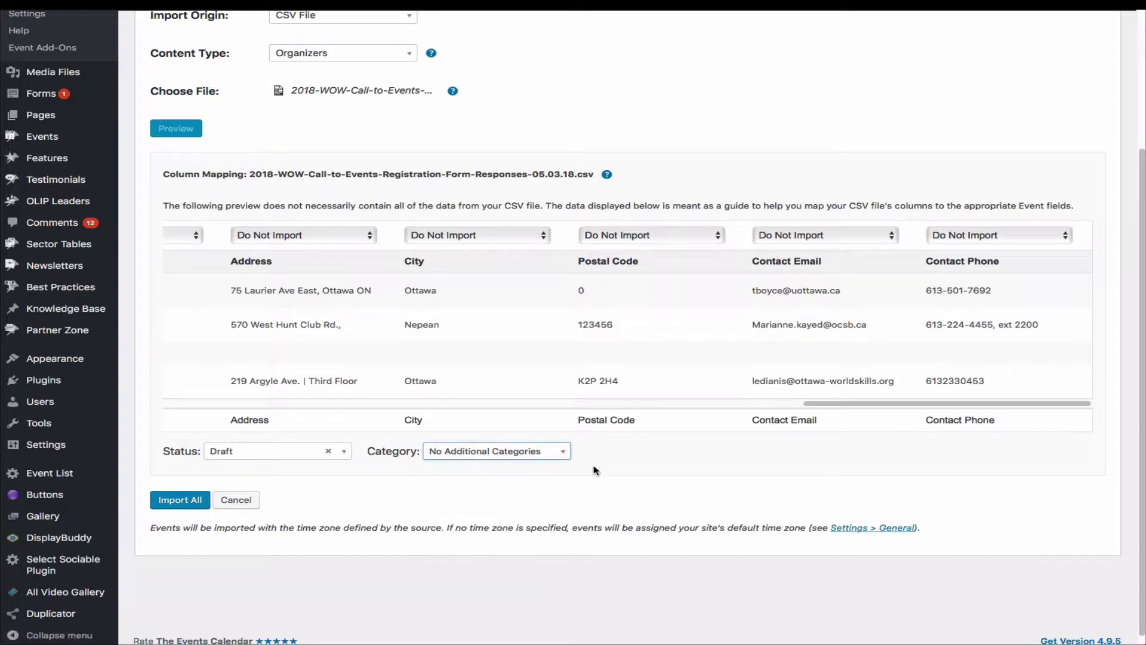
left_click(187, 506)
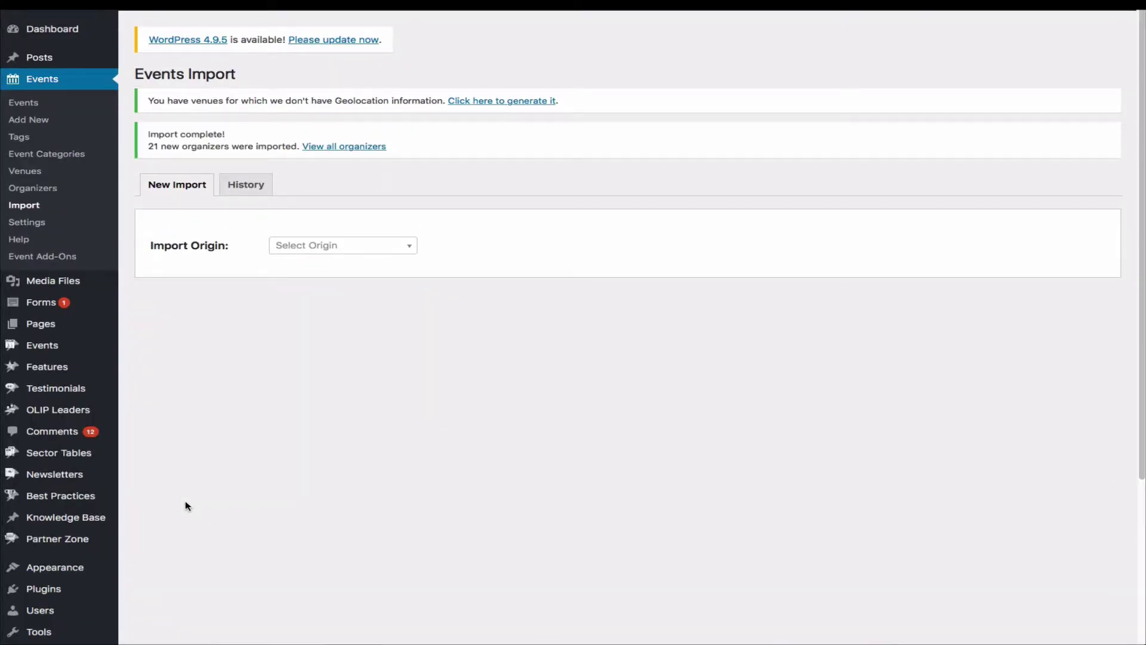
- Open the full organizers list from the import notice and scroll through the entries
left_click(355, 147)
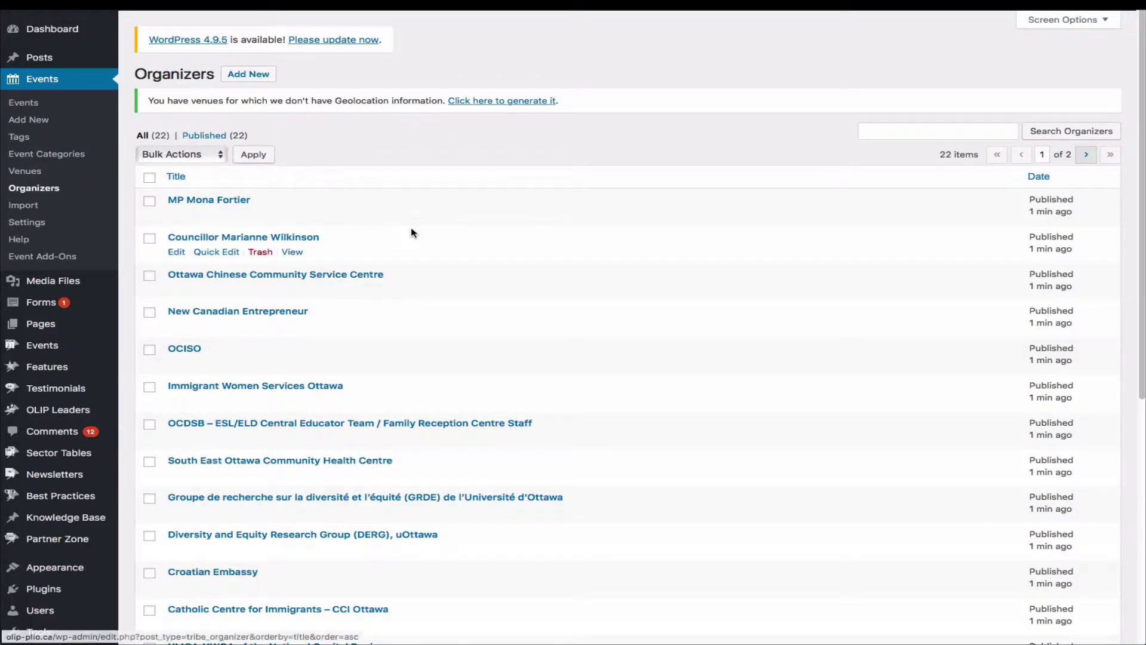
scroll(412, 233, "down", 10)
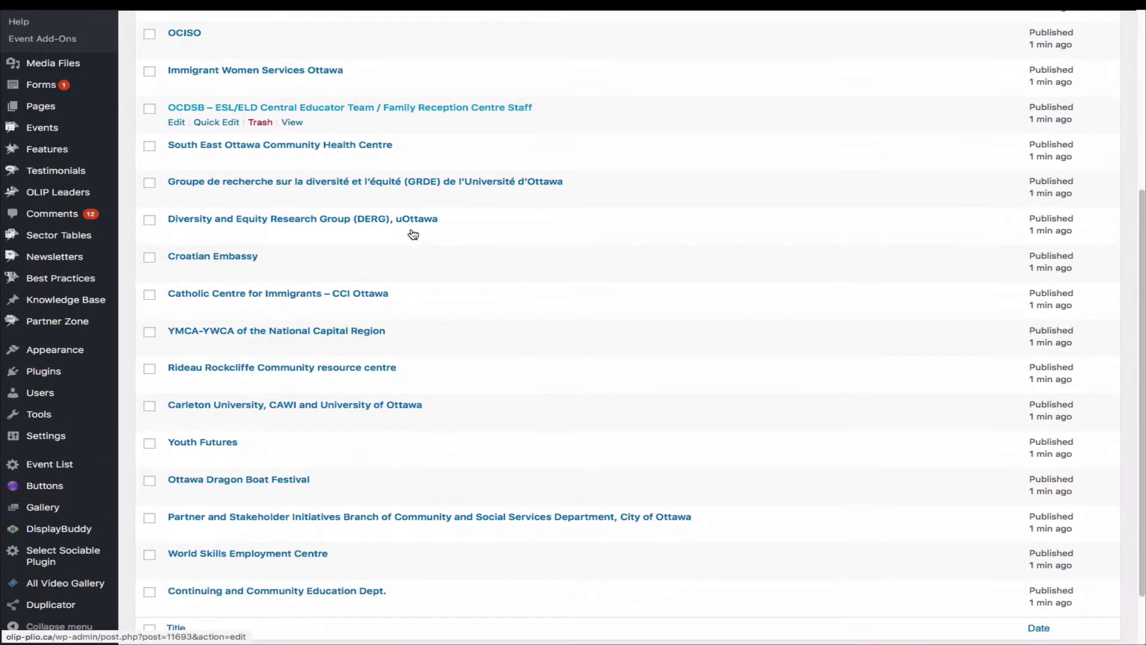
scroll(412, 234, "down", 2)
scroll(410, 232, "up", 10)
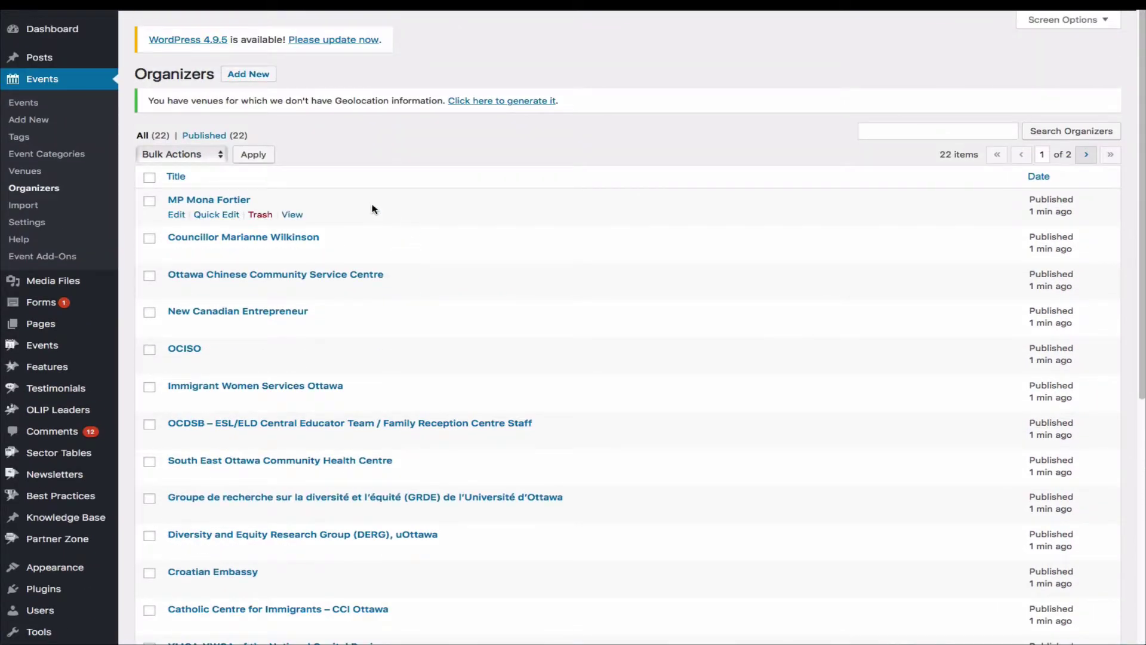
scroll(366, 209, "down", 12)
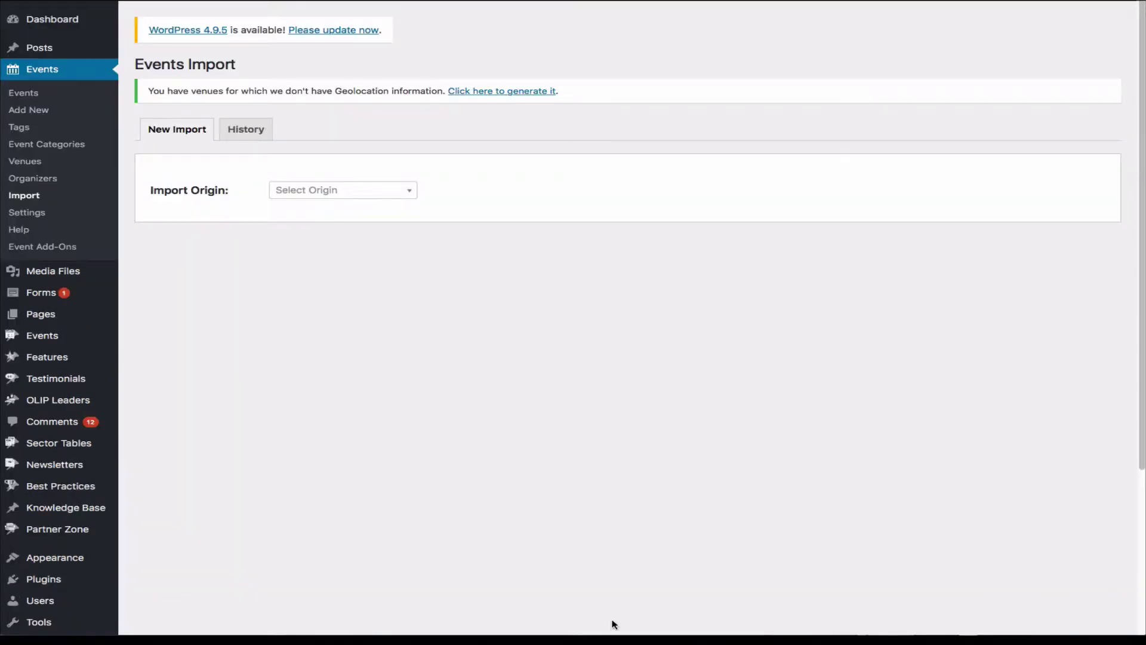
- Set the import origin to CSV File and the content type to Events
left_click(305, 190)
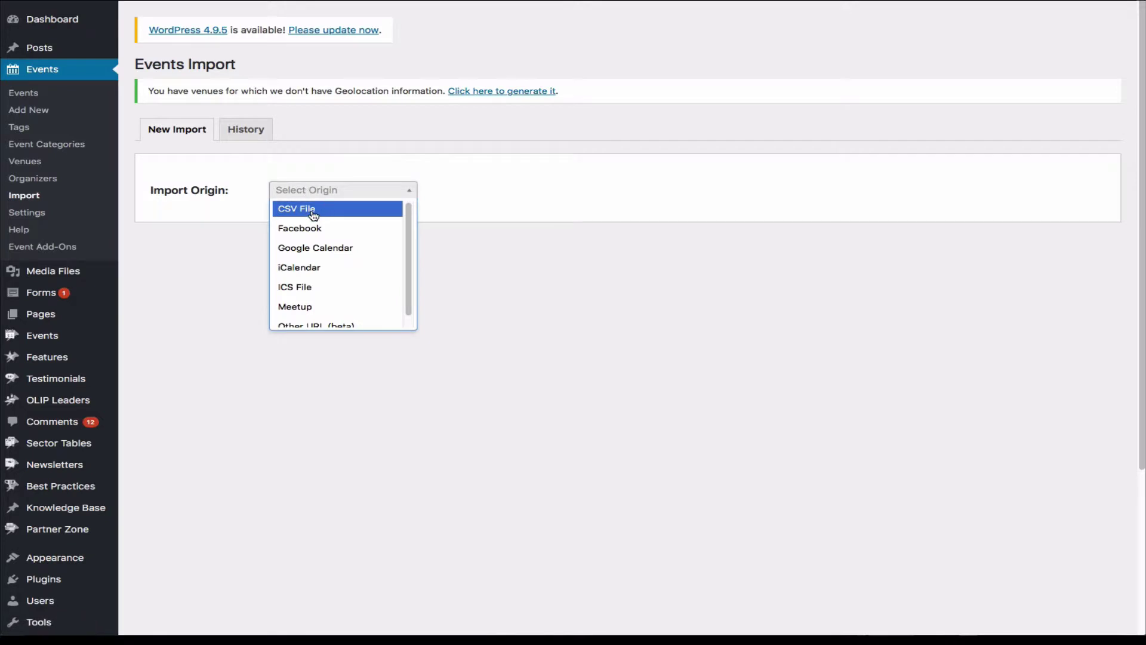
left_click(315, 208)
left_click(325, 253)
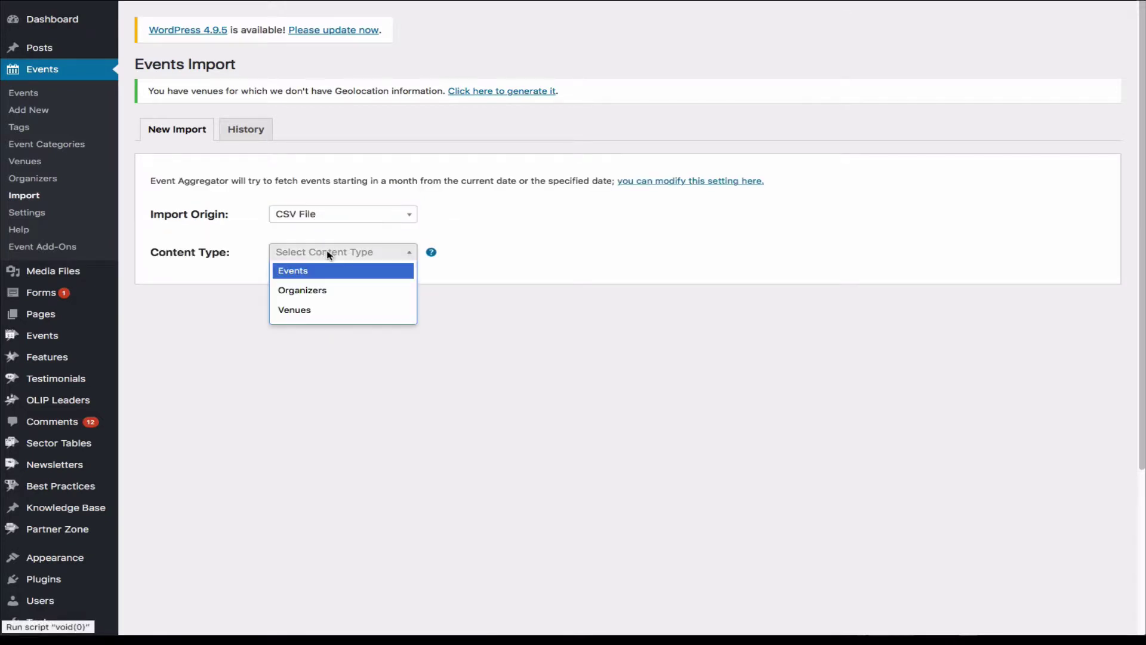
left_click(295, 278)
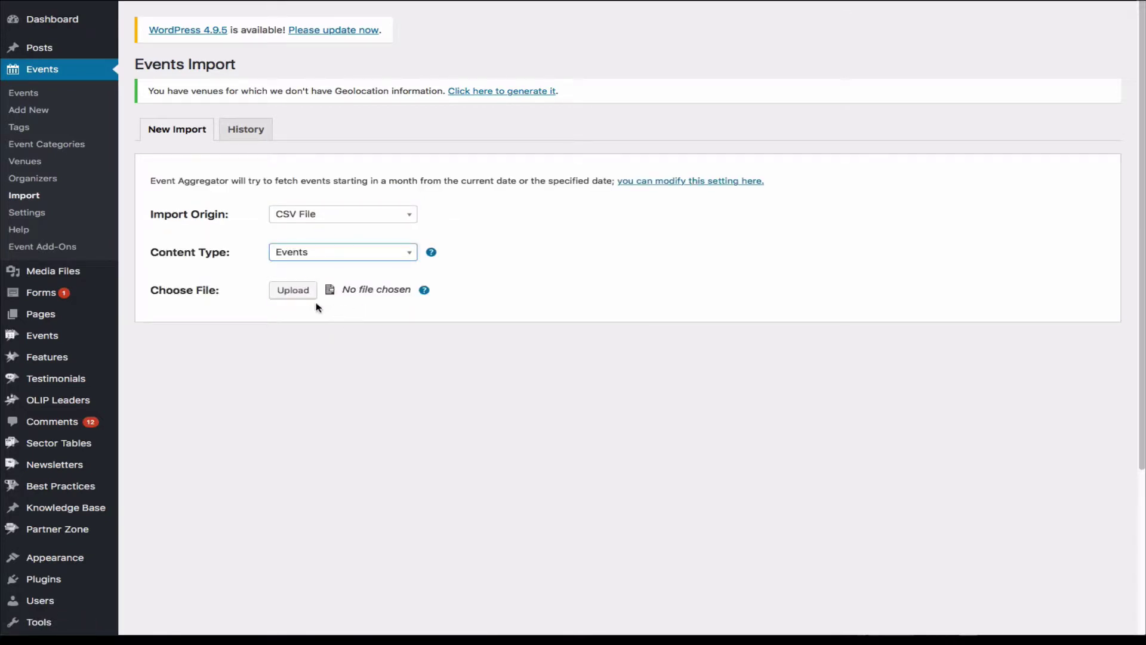
- Attach the 2018 WOW registration-responses CSV from the media library and preview its columns
left_click(306, 294)
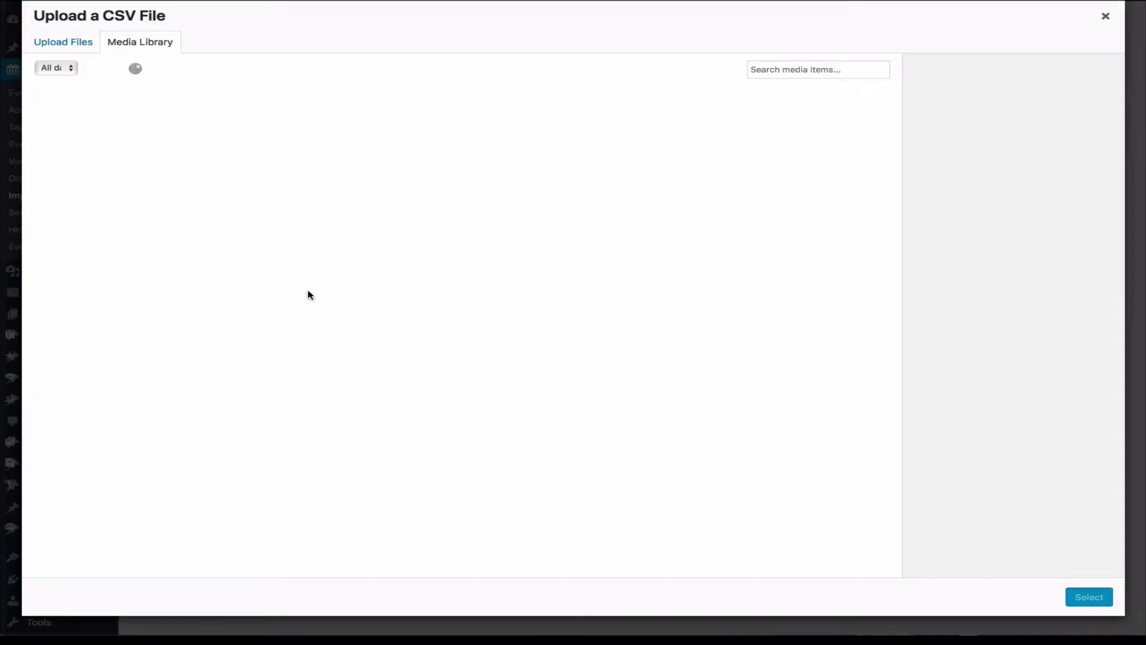
left_click(108, 149)
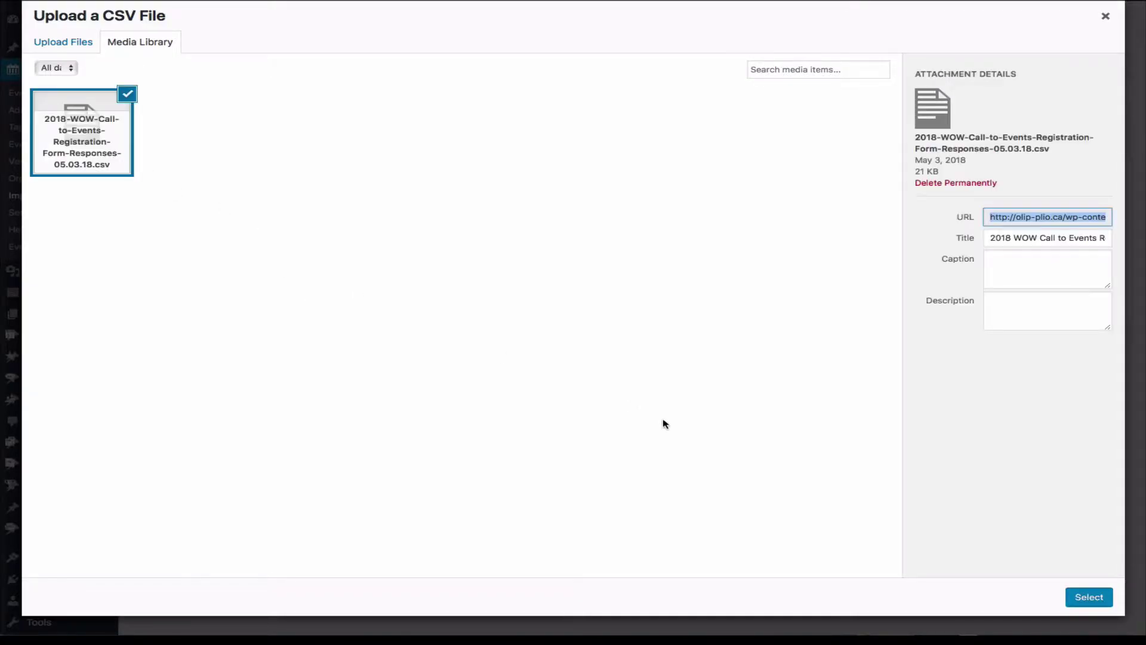
left_click(1088, 597)
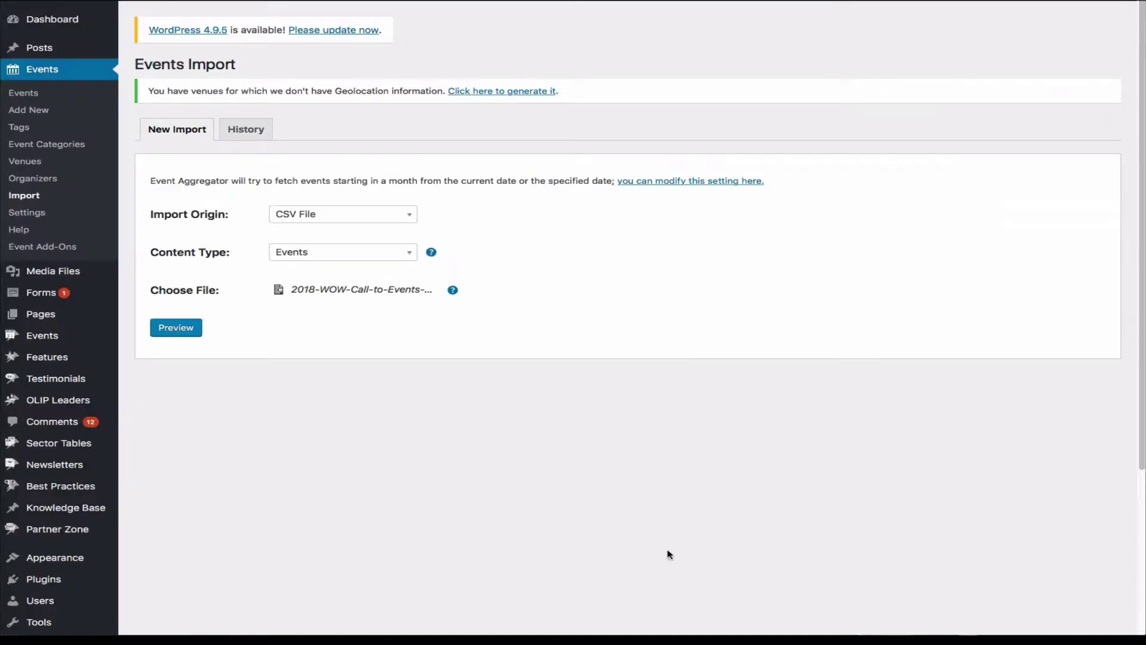
left_click(196, 327)
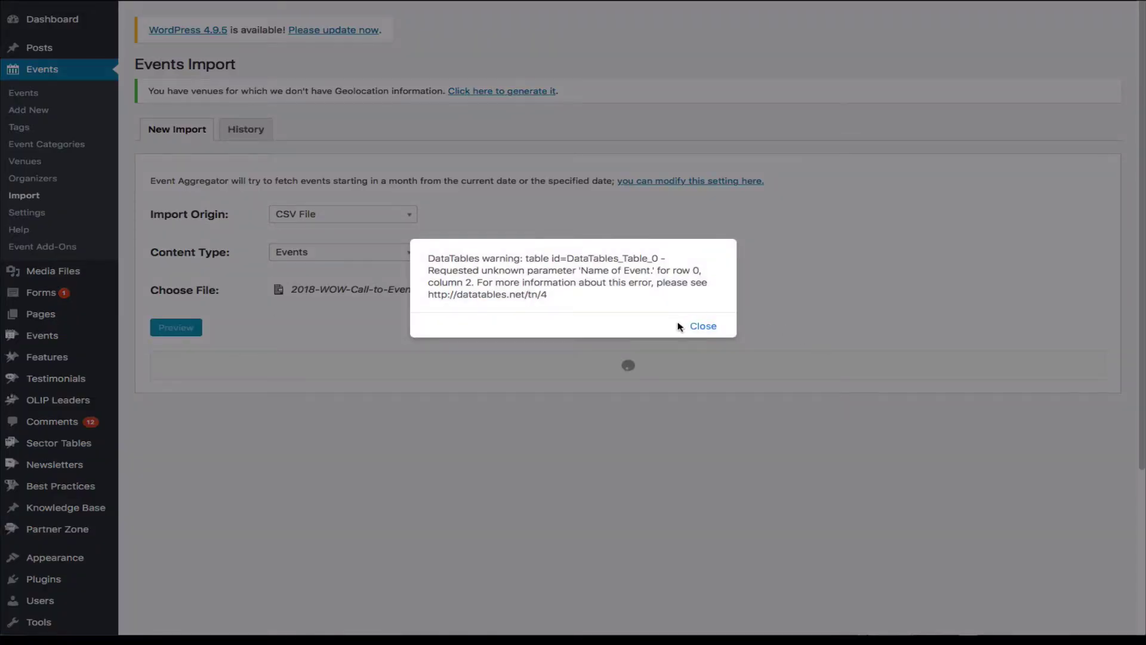
- Dismiss the DataTables warnings, keep Name of Event as Event Name, and exclude Event Category
left_click(707, 327)
left_click(709, 327)
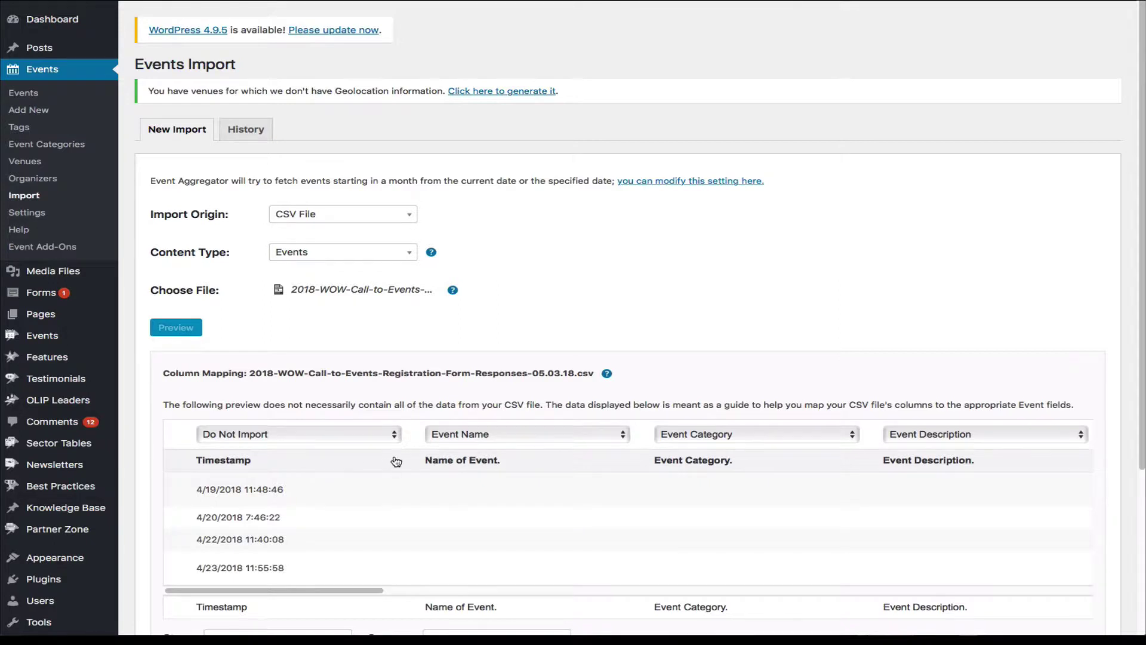
left_click(506, 439)
left_click(496, 441)
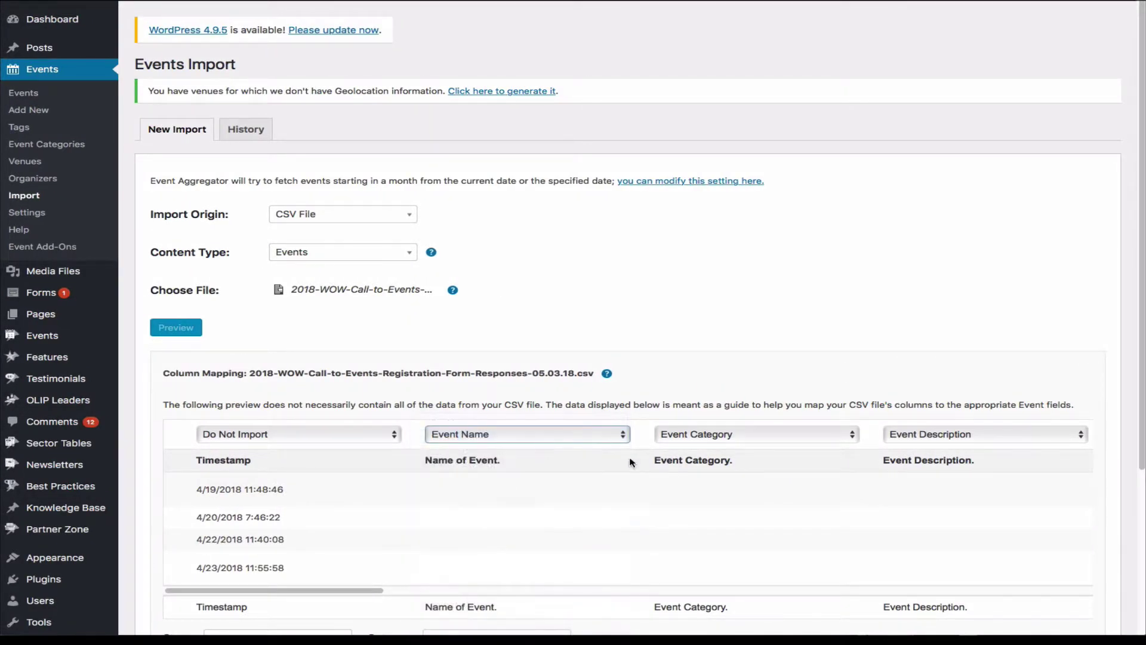
left_click(722, 437)
left_click(720, 174)
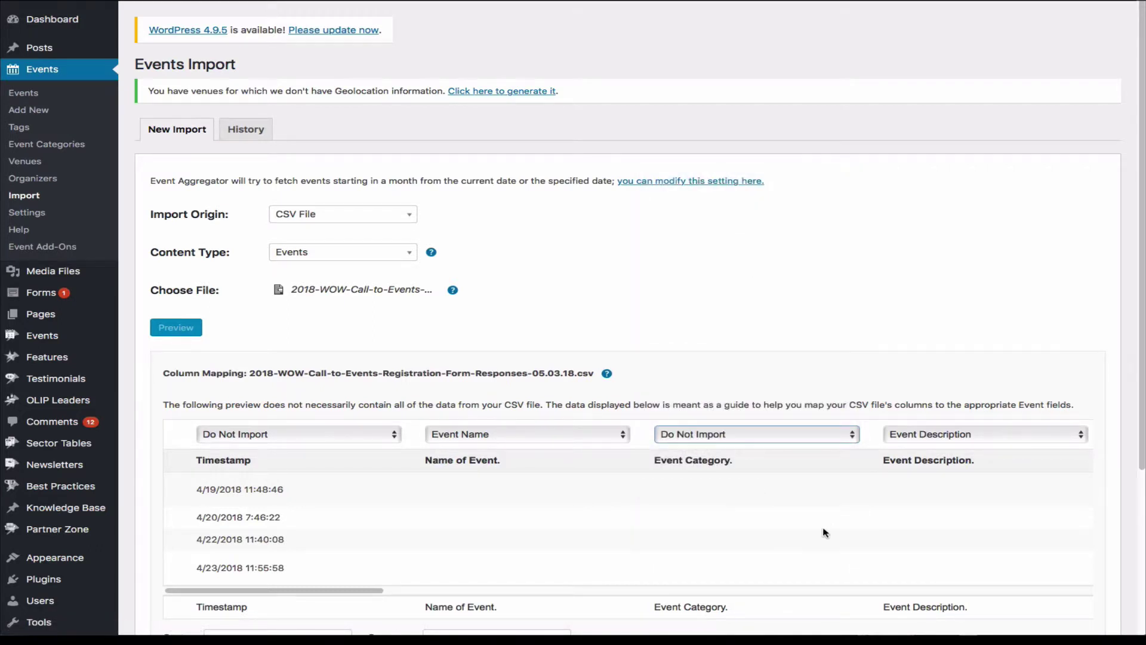
- Map Event Location Name to the venue name and the hosting organization column to organizer names
scroll(825, 533, "right", 10)
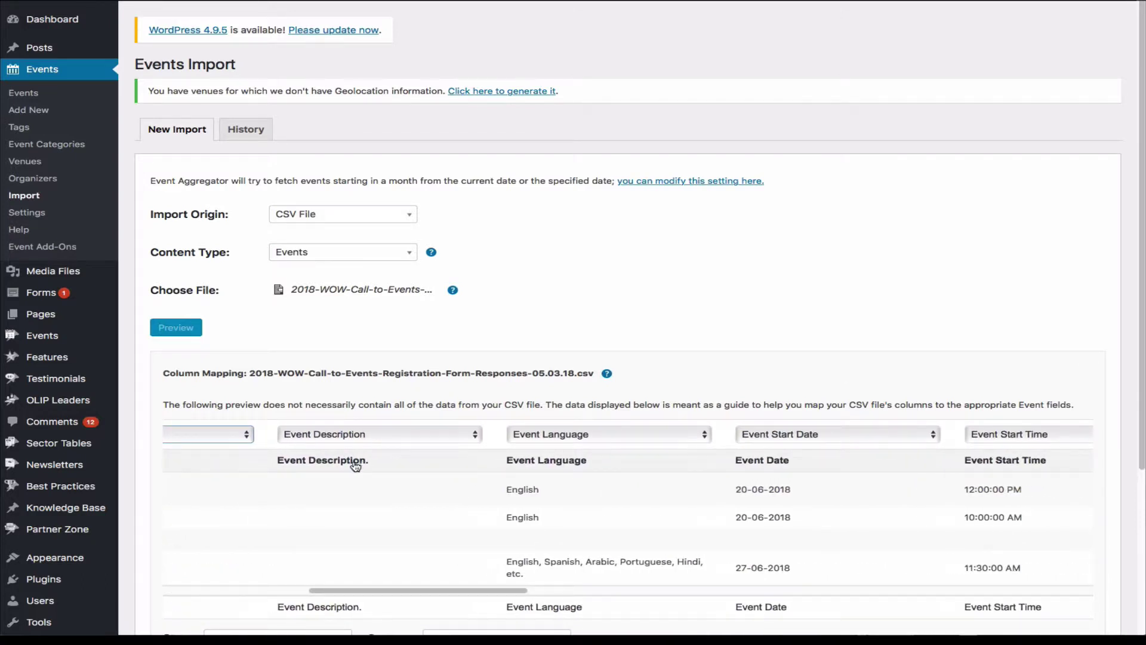
scroll(550, 471, "right", 3)
scroll(551, 470, "right", 2)
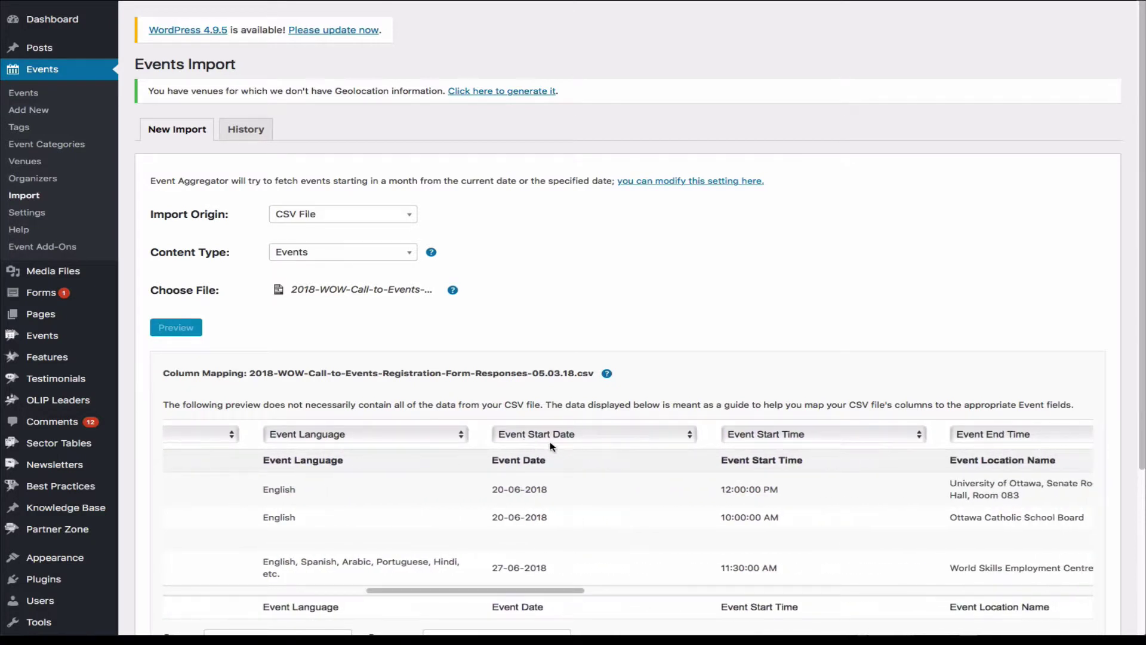
scroll(576, 471, "right", 1)
scroll(554, 493, "left", 1)
scroll(637, 506, "right", 3)
scroll(638, 506, "right", 2)
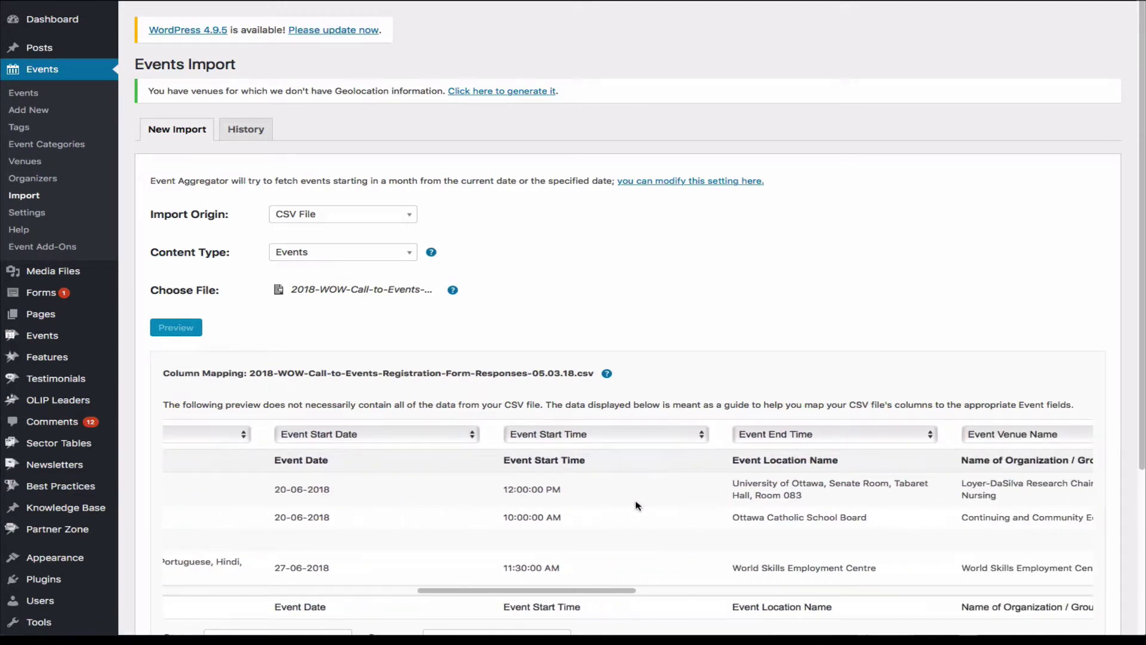
scroll(638, 506, "right", 5)
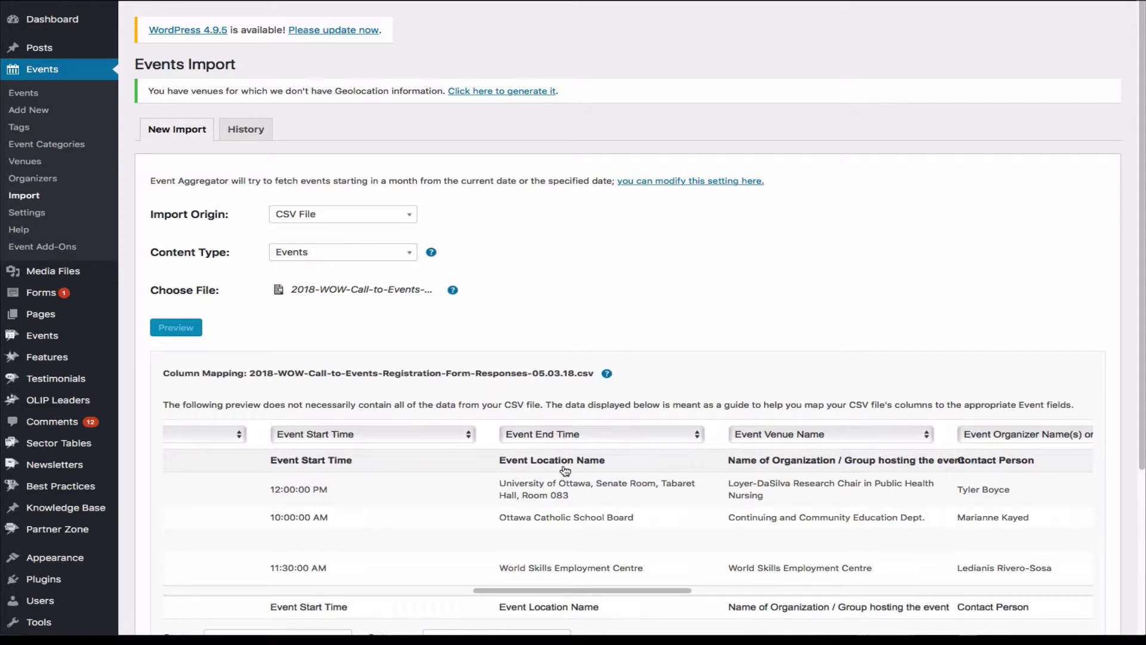
left_click(595, 436)
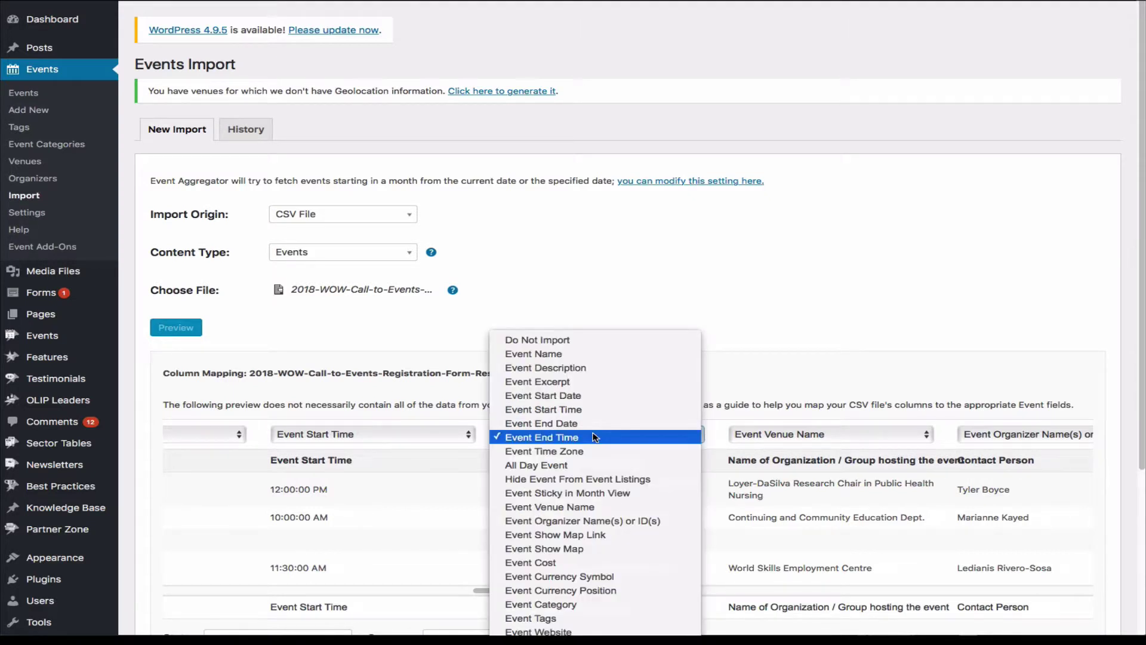
scroll(595, 478, "down", 3)
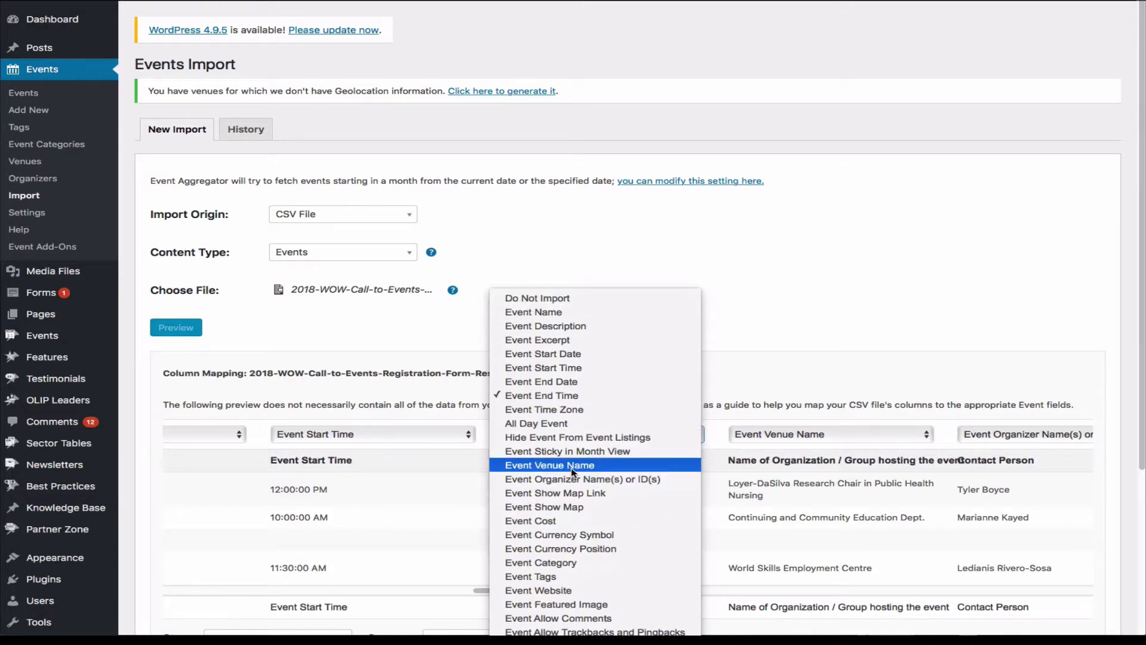
left_click(568, 467)
scroll(600, 474, "right", 4)
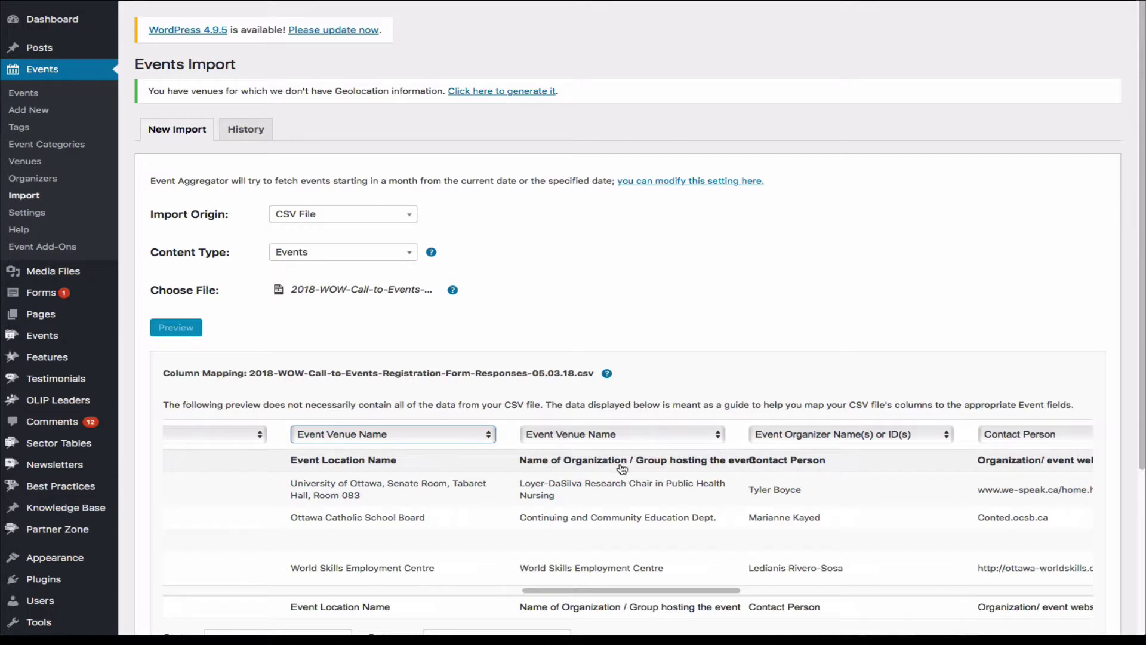
left_click(635, 439)
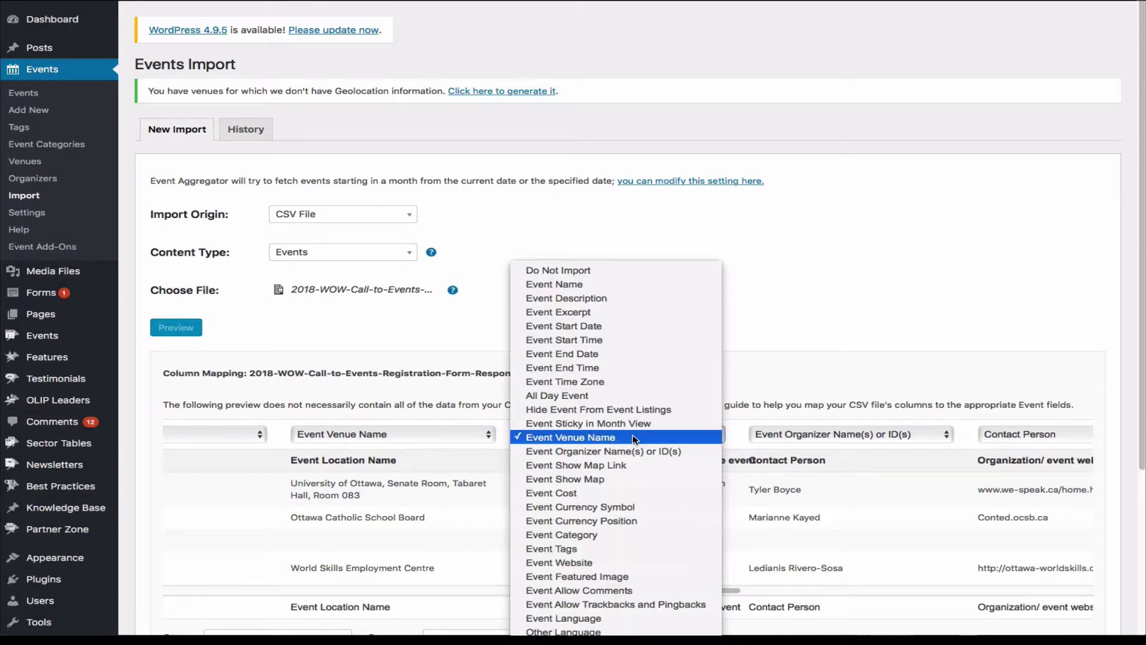
left_click(585, 452)
- Map Contact Person, the organization website (as Event Website) and Event End Time columns
scroll(614, 500, "right", 4)
scroll(597, 483, "right", 3)
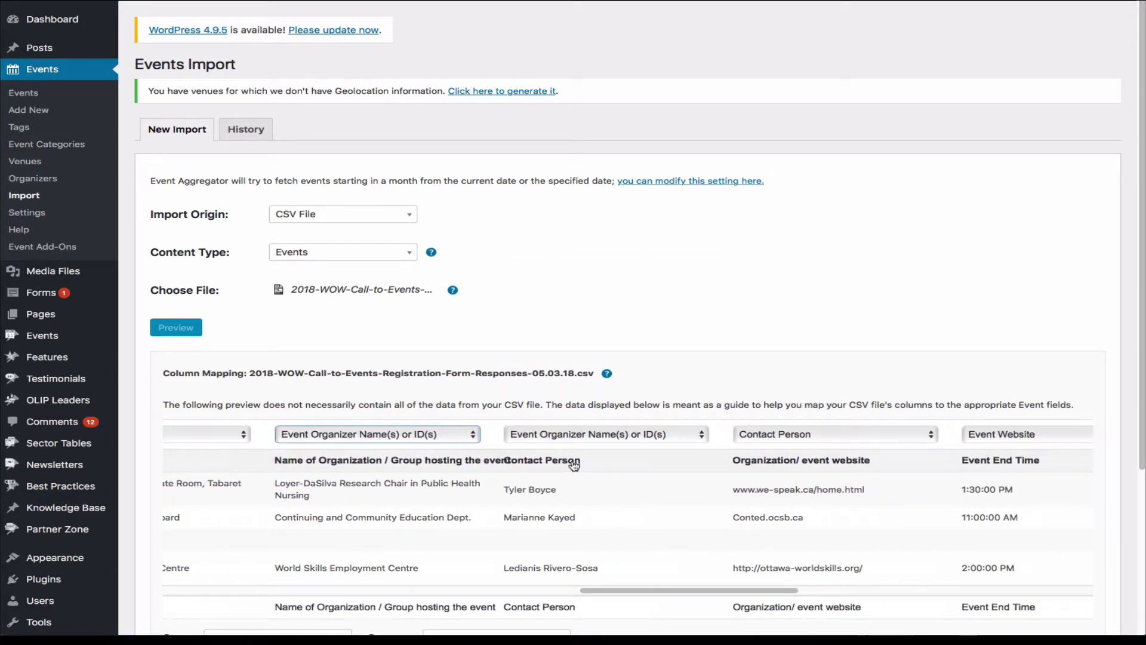
left_click(579, 437)
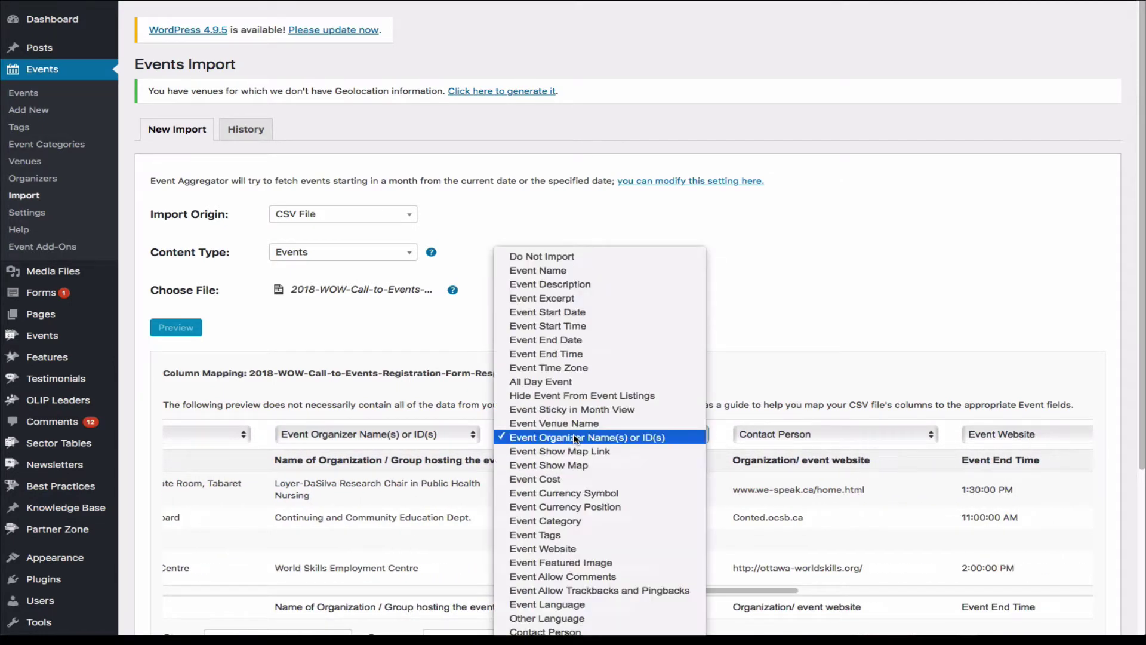
left_click(573, 631)
scroll(722, 496, "right", 5)
scroll(722, 496, "right", 1)
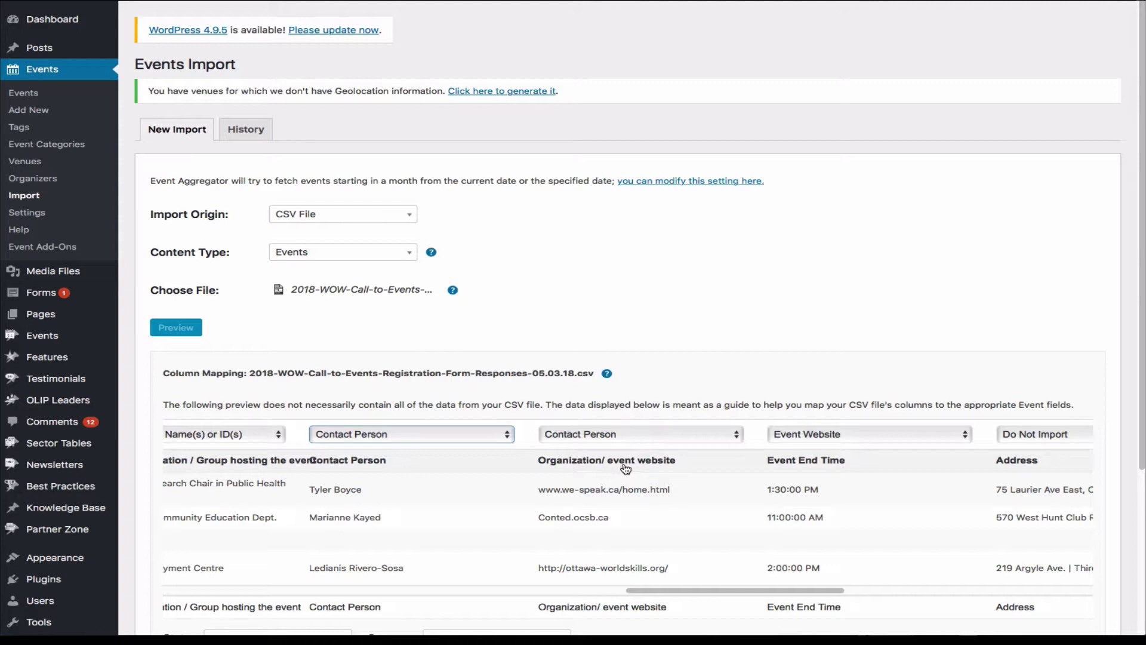
left_click(635, 436)
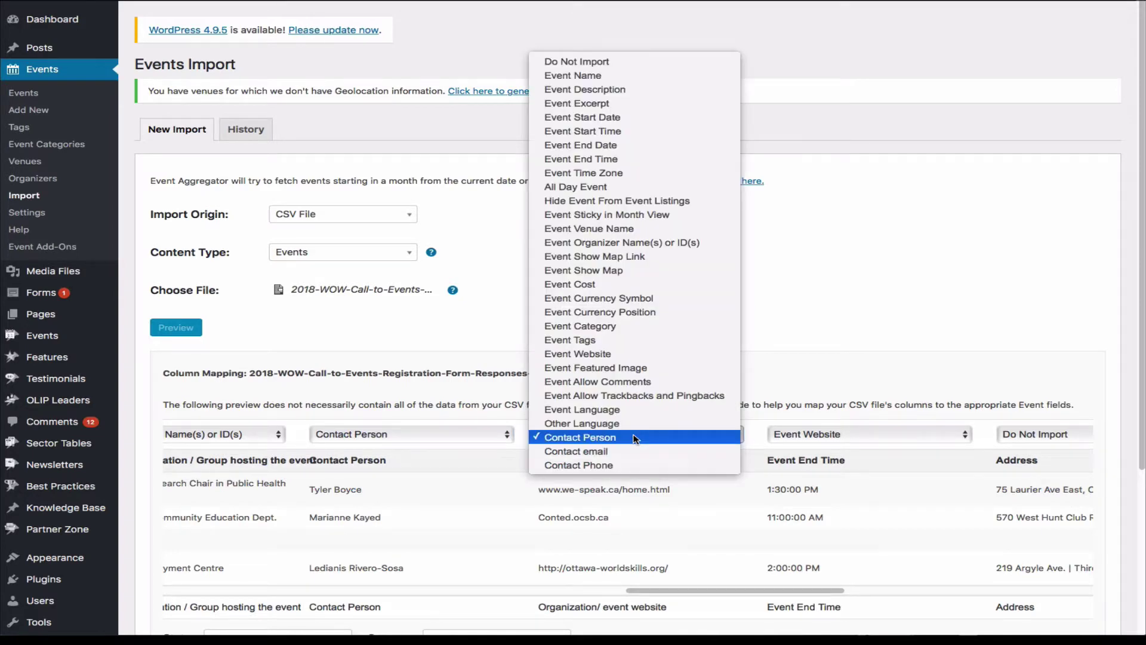
left_click(639, 355)
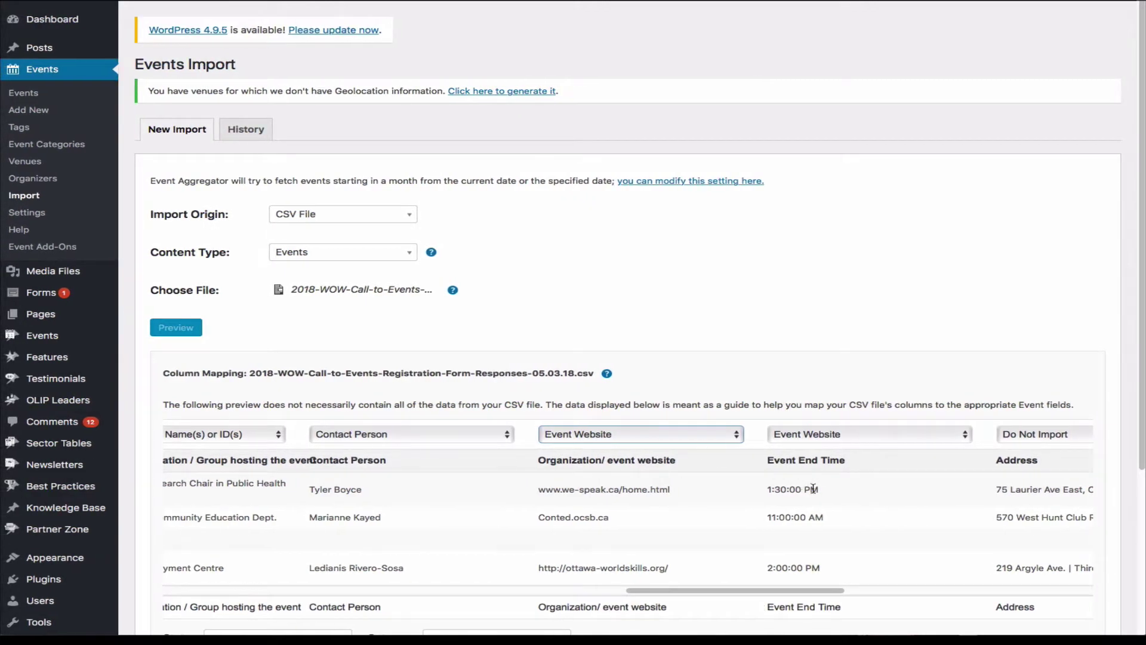
scroll(813, 489, "right", 10)
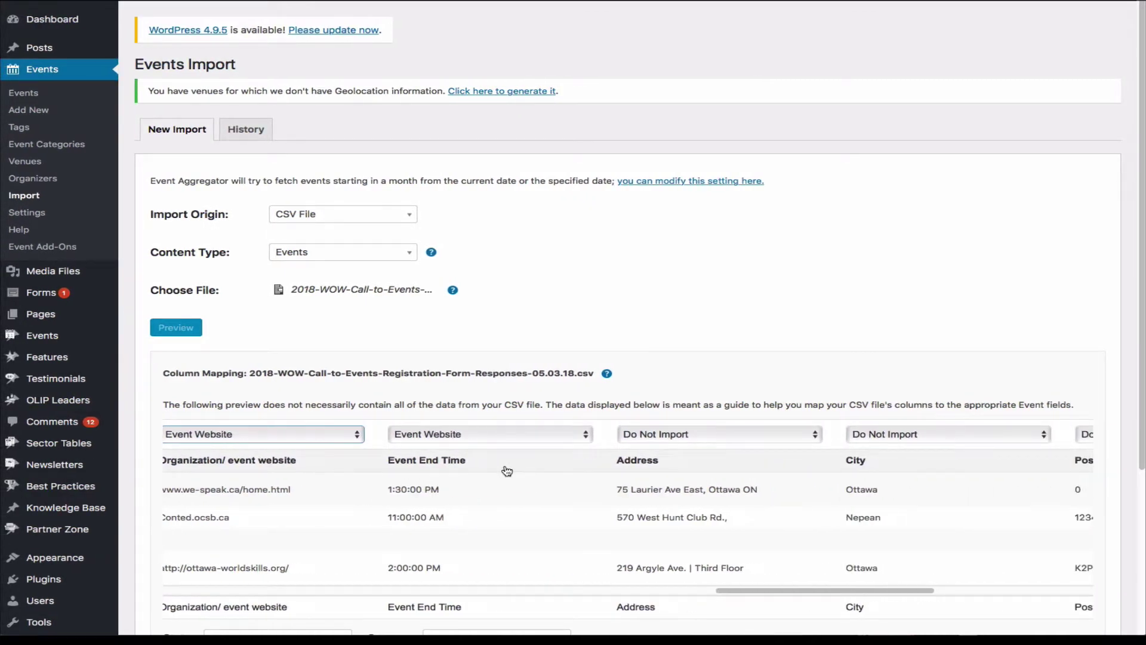
left_click(475, 440)
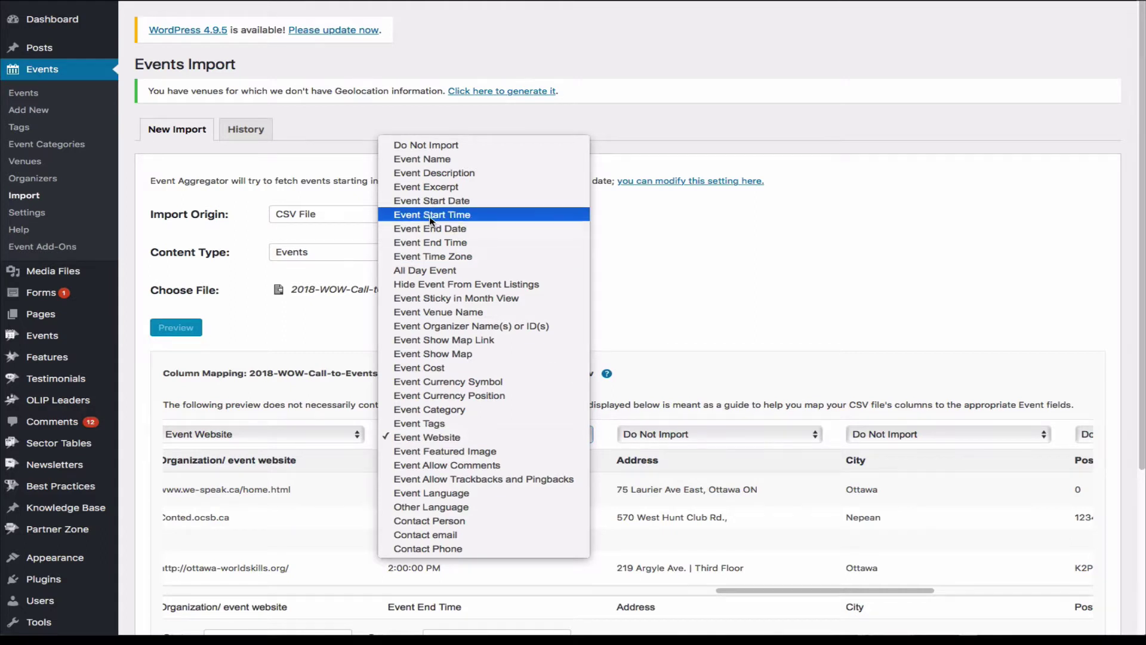
left_click(434, 242)
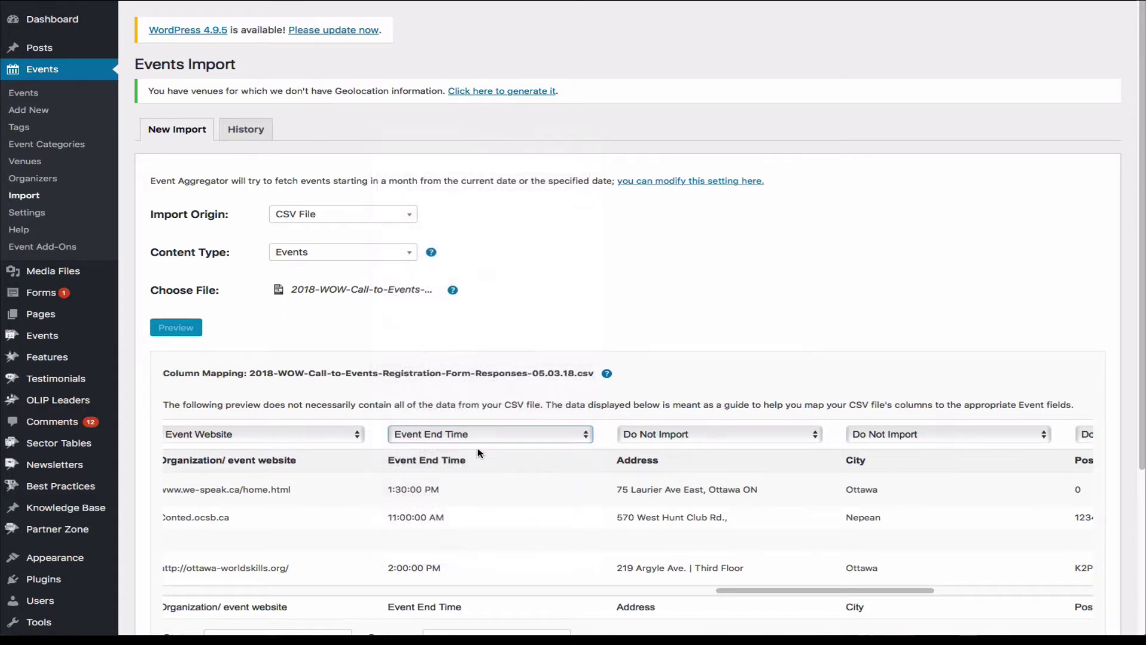
- Leave Address unchanged and map Contact Email to Contact email and Contact Phone to Contact Phone
scroll(535, 475, "right", 3)
scroll(535, 474, "right", 2)
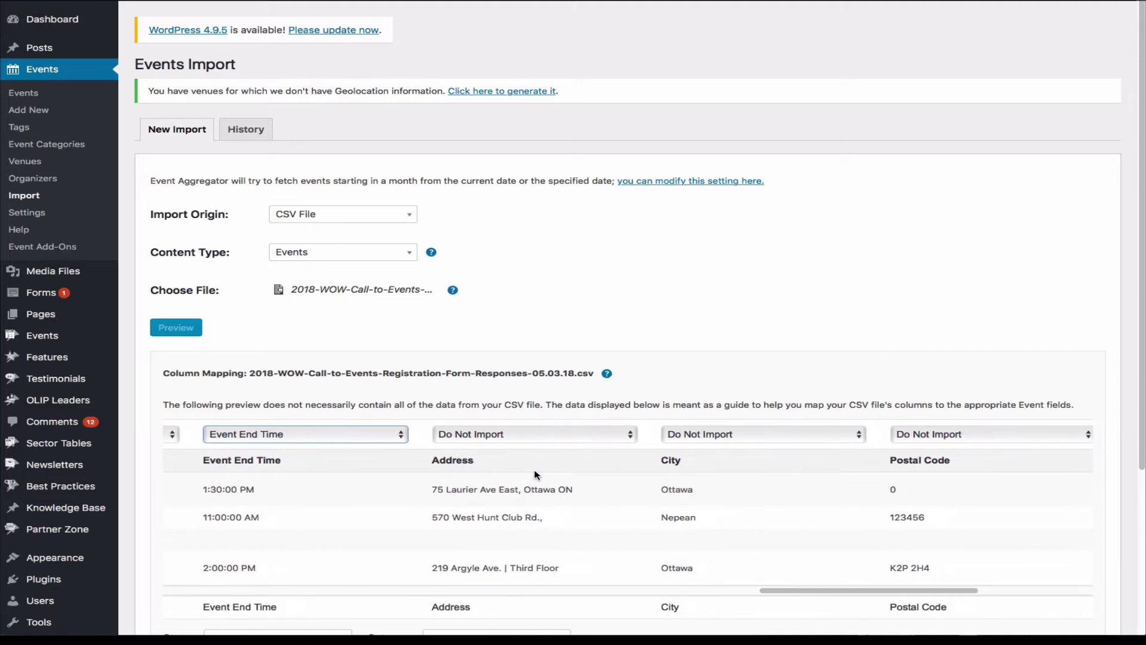
left_click(504, 432)
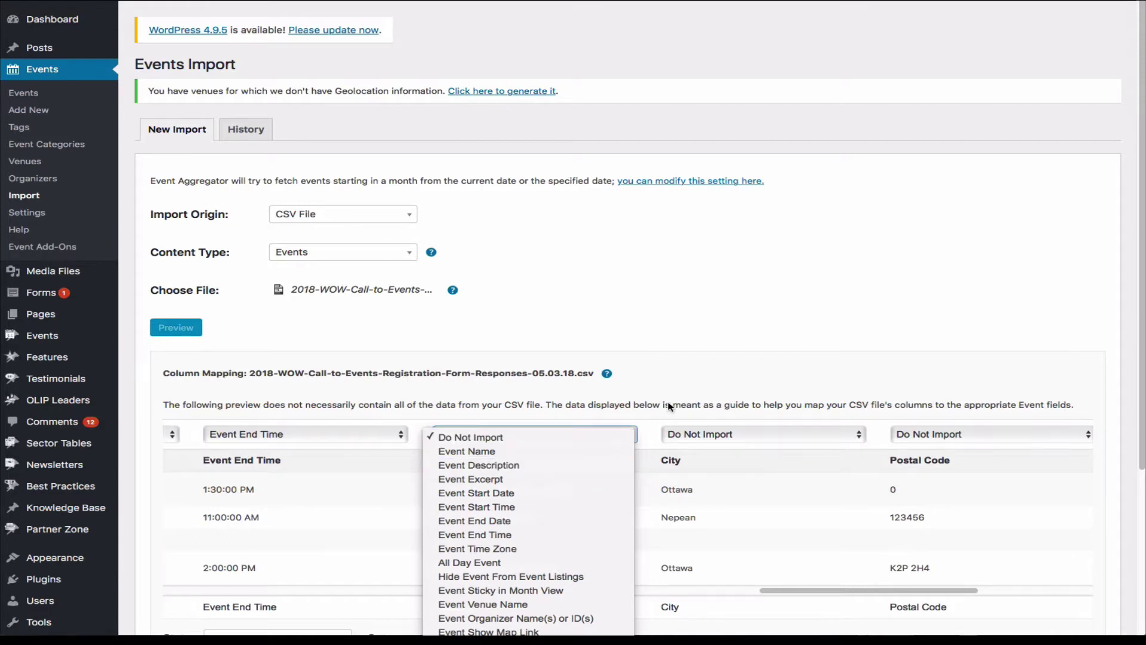
left_click(641, 473)
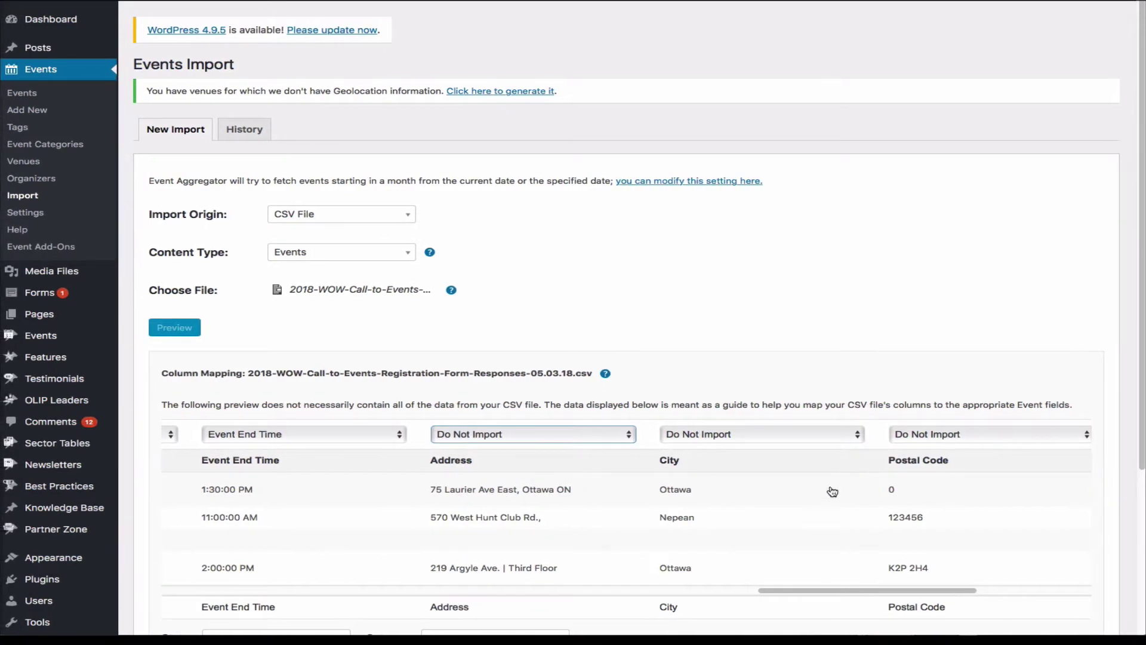
left_click_drag(877, 590, 992, 590)
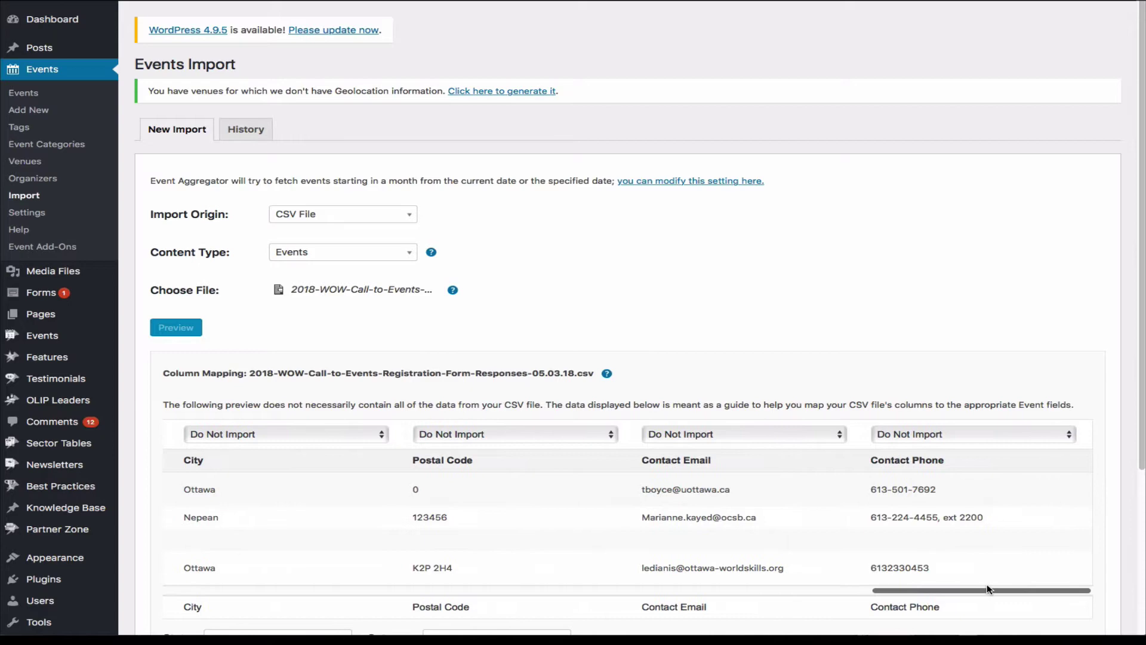
left_click(694, 435)
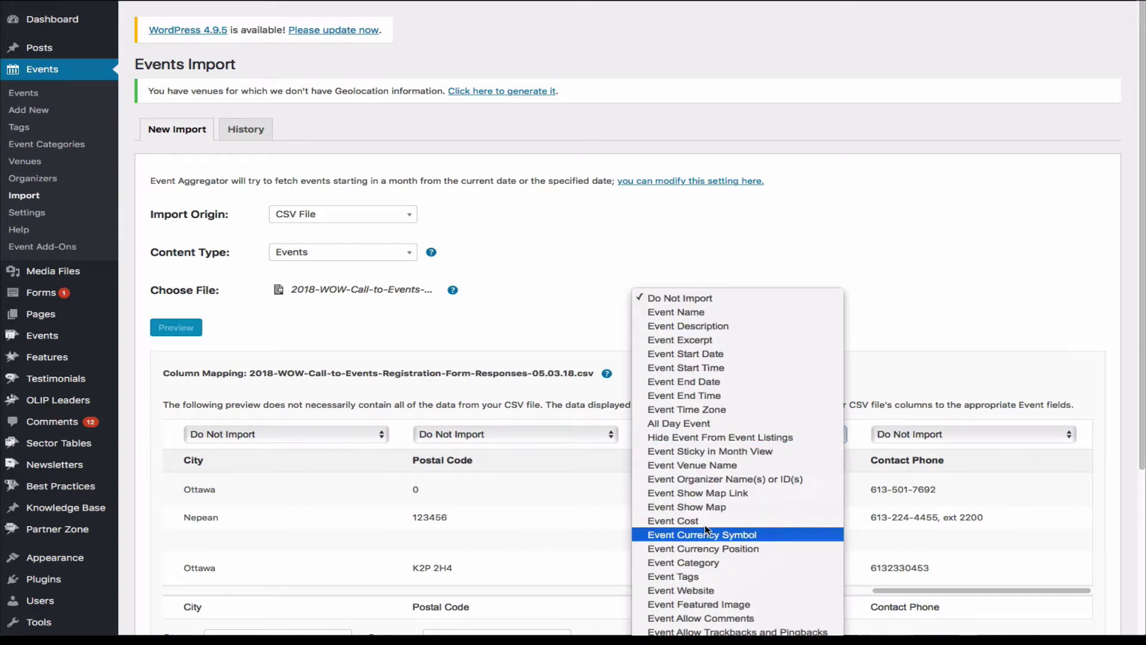
left_click(708, 598)
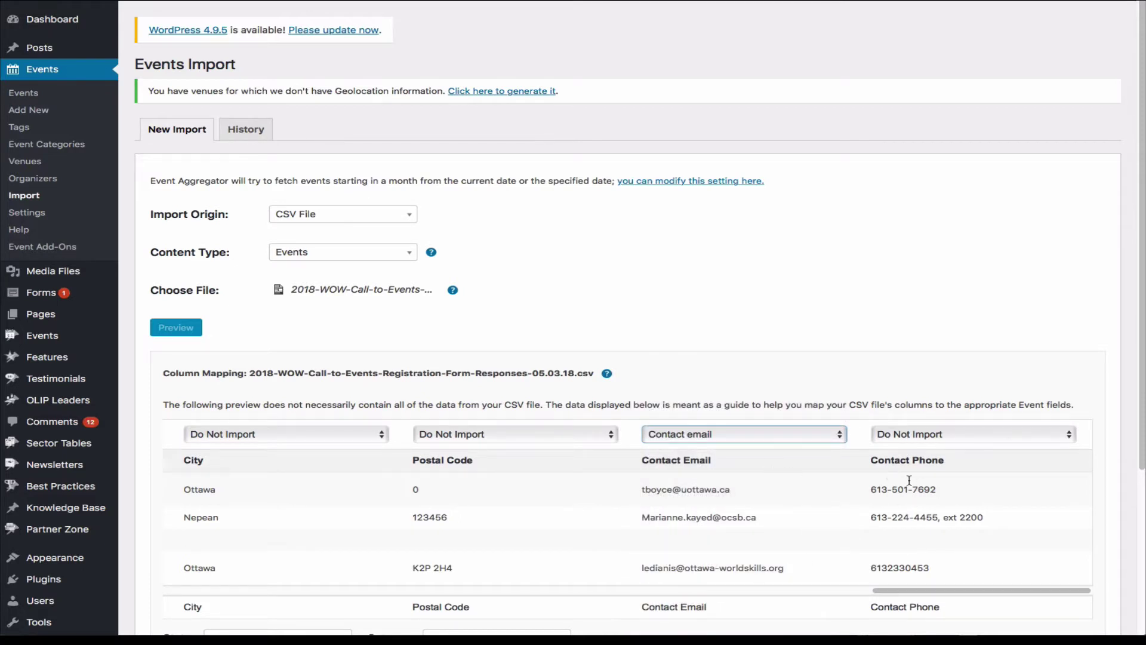
left_click(948, 439)
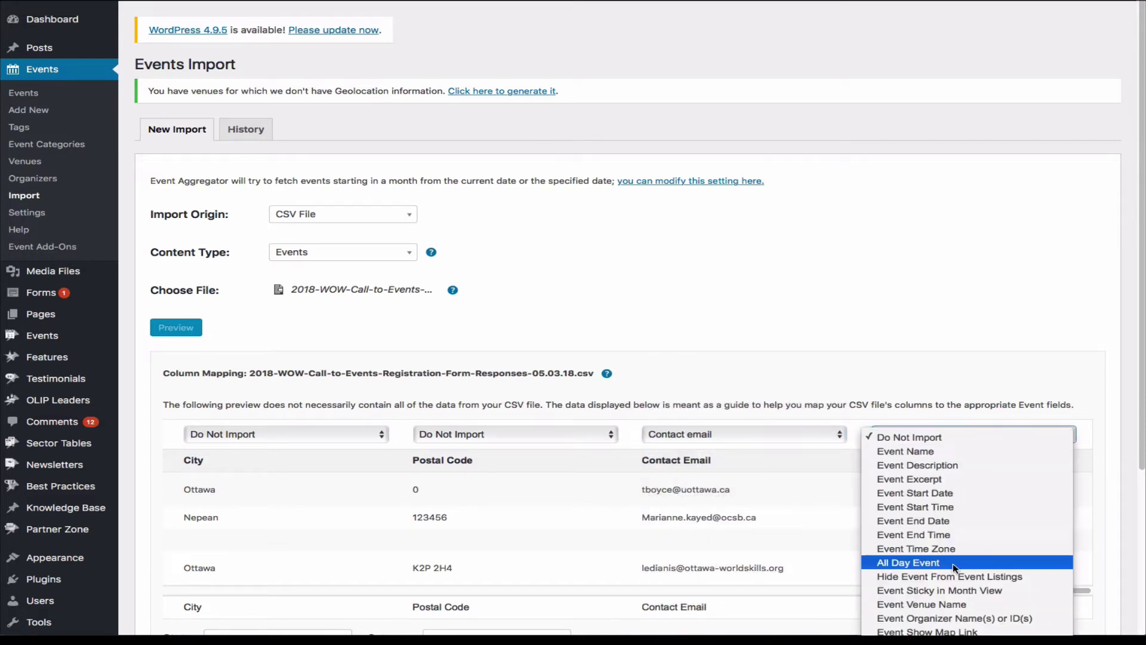
scroll(955, 596, "down", 5)
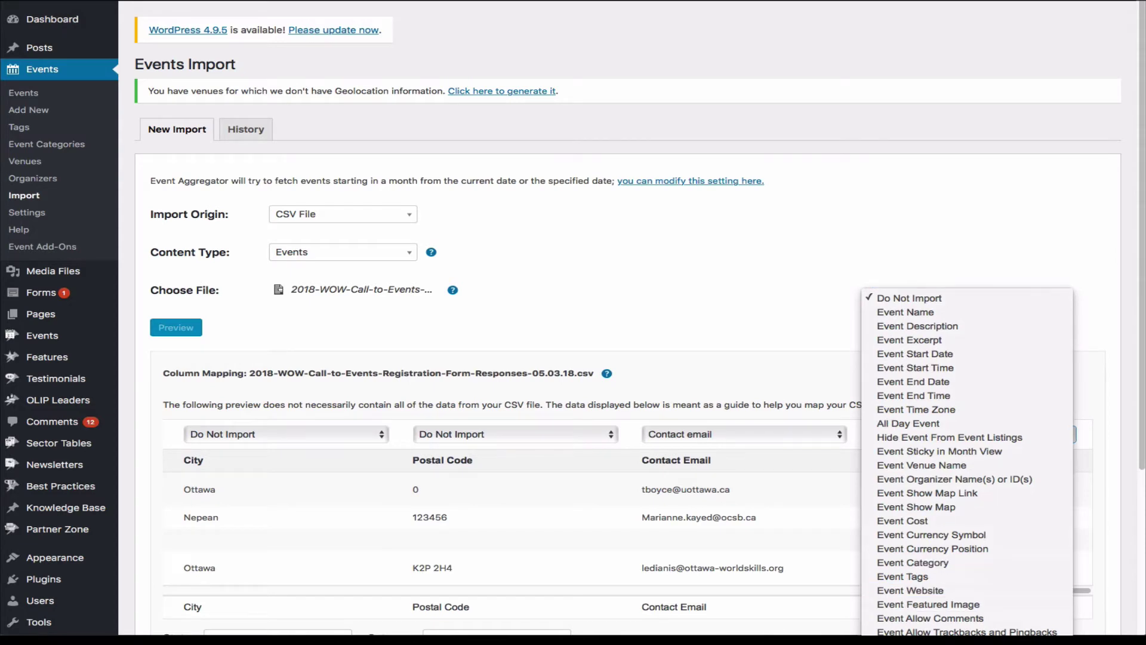
key("Return")
scroll(818, 486, "left", 10)
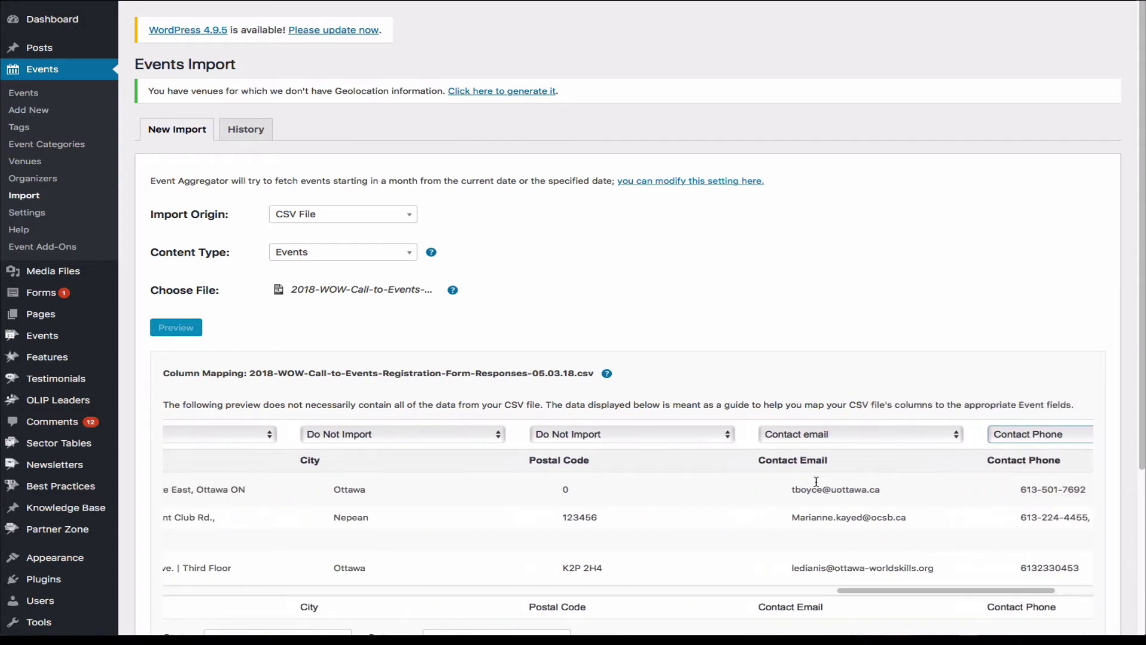
scroll(814, 486, "left", 5)
scroll(800, 483, "down", 4)
scroll(187, 472, "up", 1)
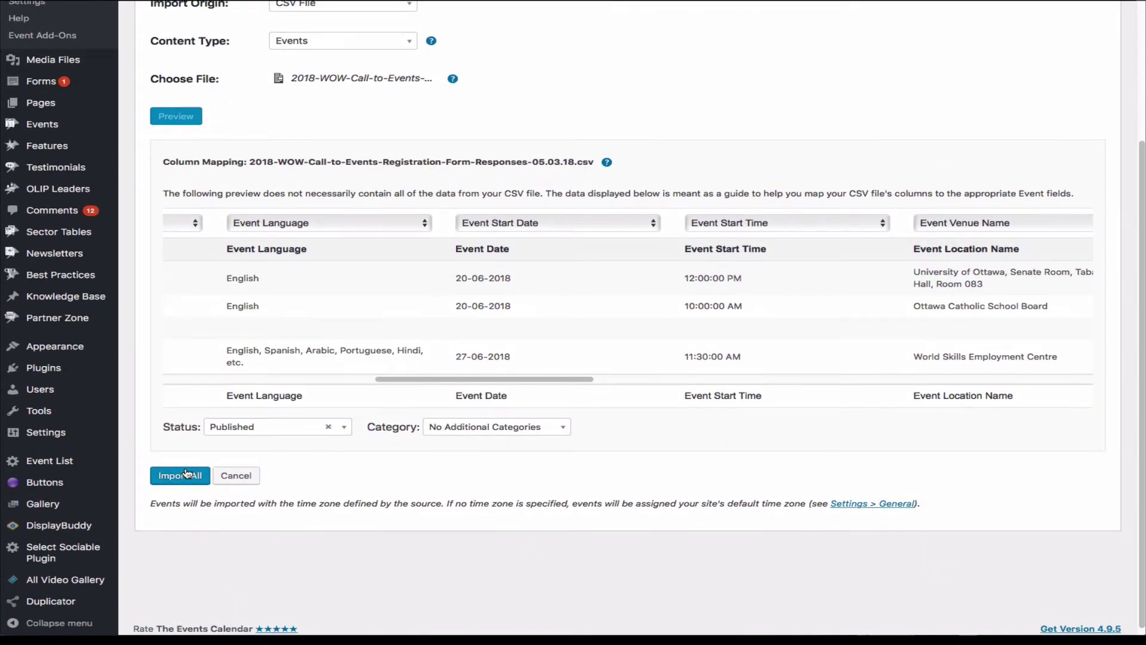
- Import all mapped CSV events and review the list, including Basketball Tournament and Word Press Workshop
left_click(186, 473)
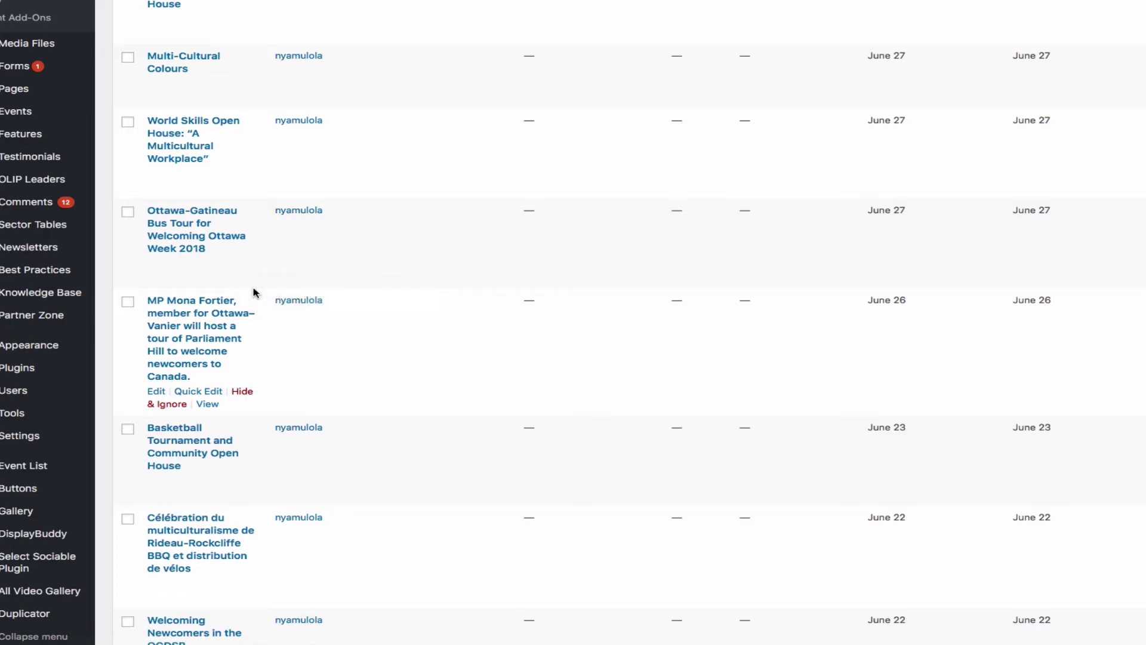
scroll(253, 292, "down", 6)
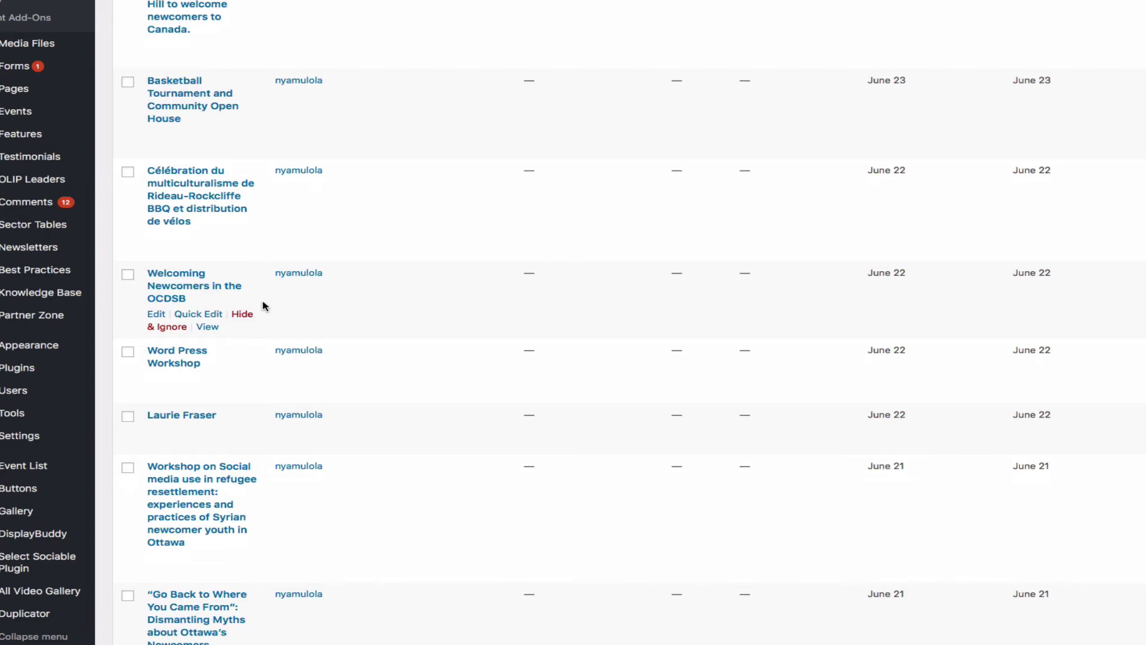
- Open the Word Press Workshop event and change its end time to 3:00pm
left_click(195, 362)
scroll(293, 269, "down", 3)
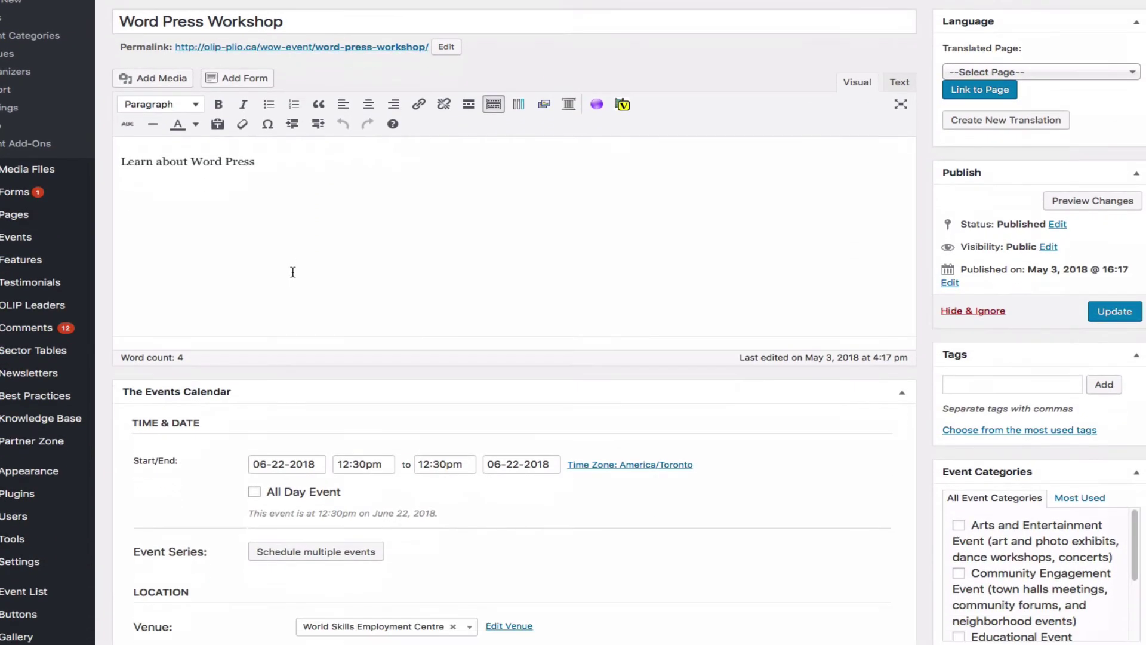
scroll(292, 272, "down", 3)
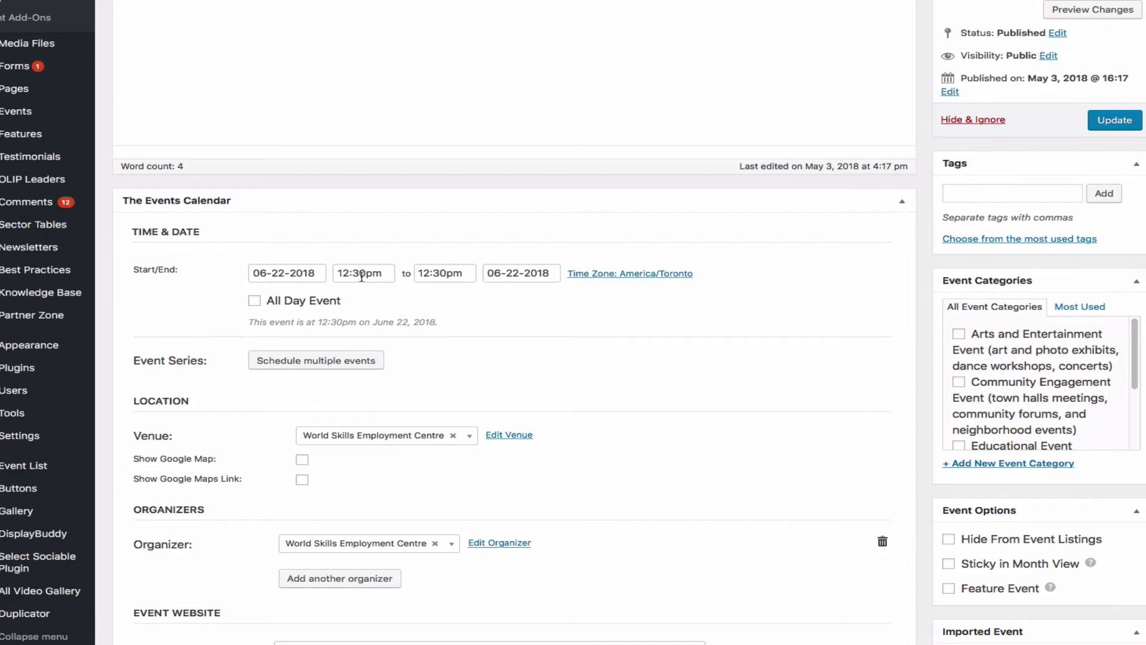
left_click(443, 274)
scroll(436, 352, "down", 1)
left_click(434, 365)
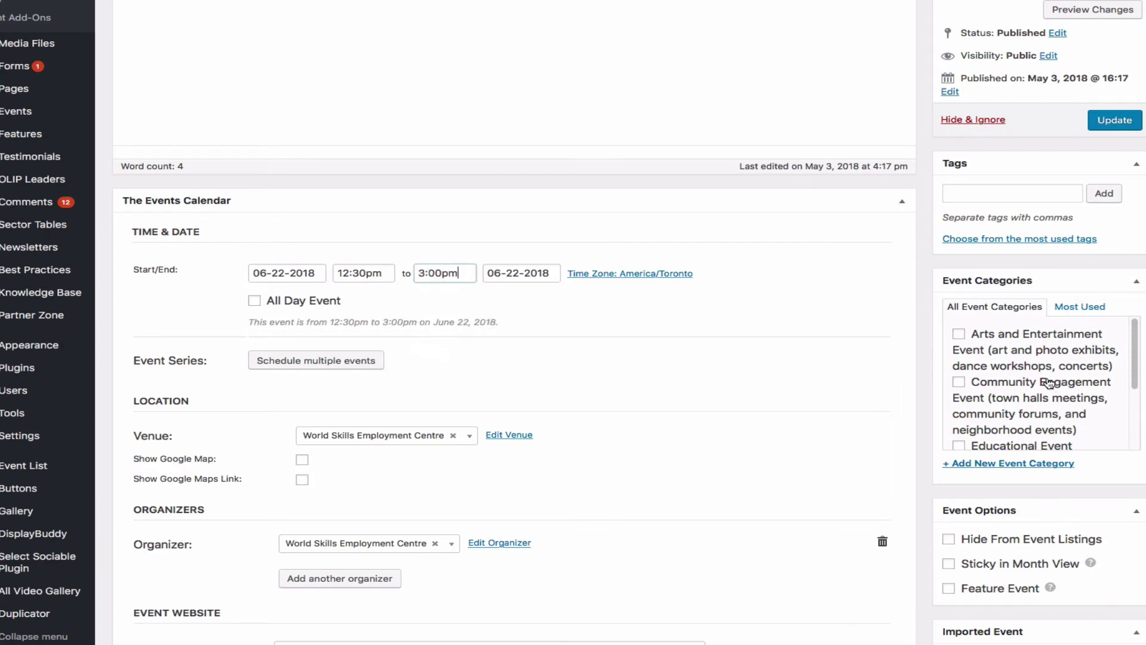
- Add the Word Press Workshop event to the Educational Event category
scroll(1046, 382, "down", 1)
scroll(1046, 382, "down", 2)
scroll(1046, 382, "up", 4)
scroll(1046, 382, "down", 1)
left_click(959, 390)
scroll(558, 464, "down", 3)
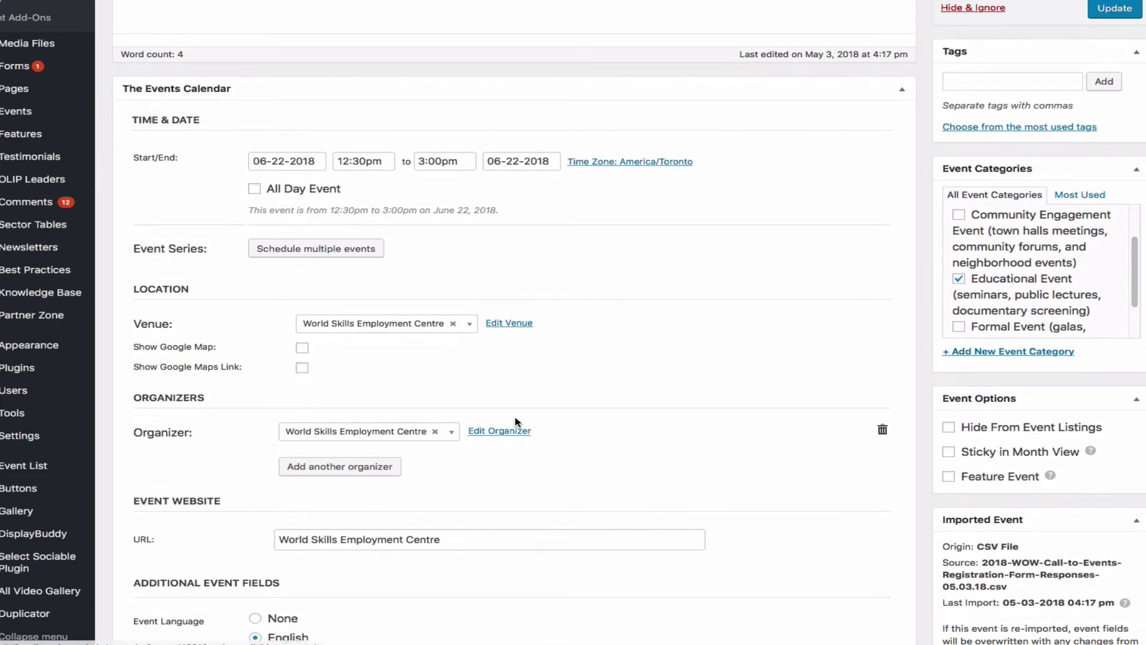
scroll(517, 423, "down", 2)
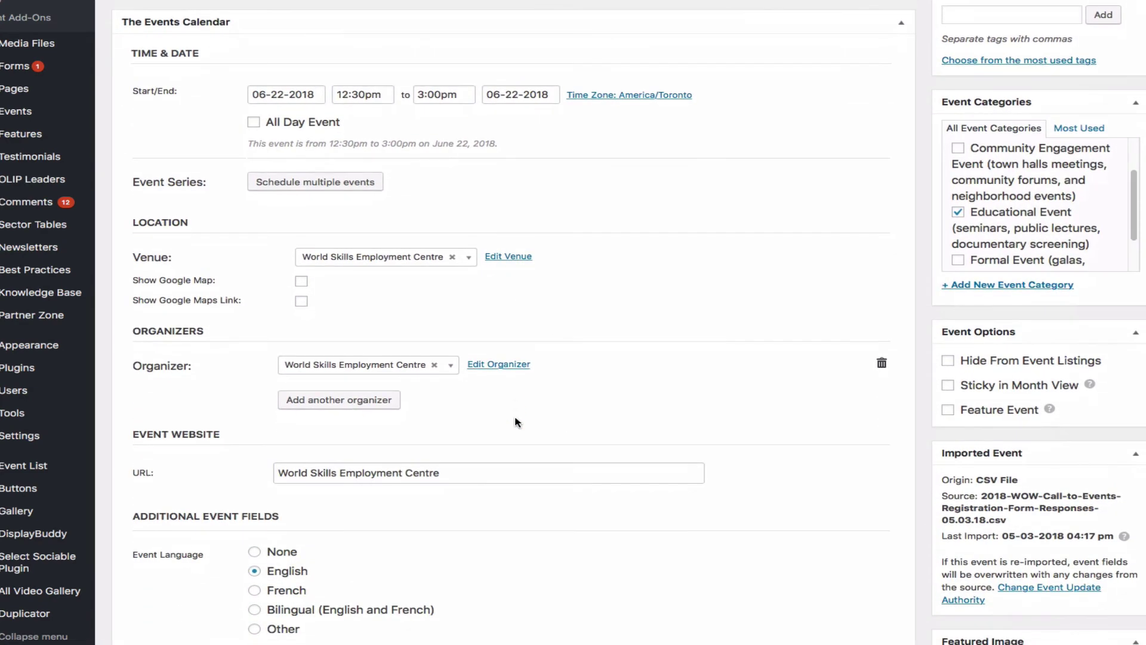
- Enable Show Google Map and Show Google Maps Link for the event's venue
left_click(302, 281)
left_click(303, 301)
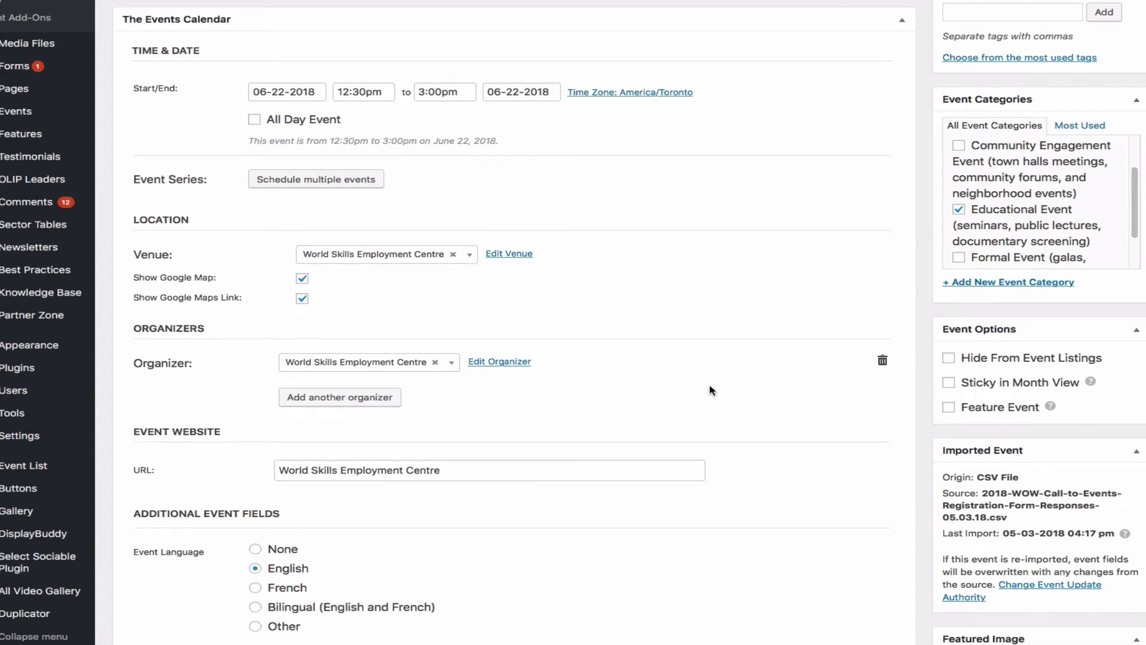
scroll(709, 389, "down", 3)
scroll(709, 389, "down", 1)
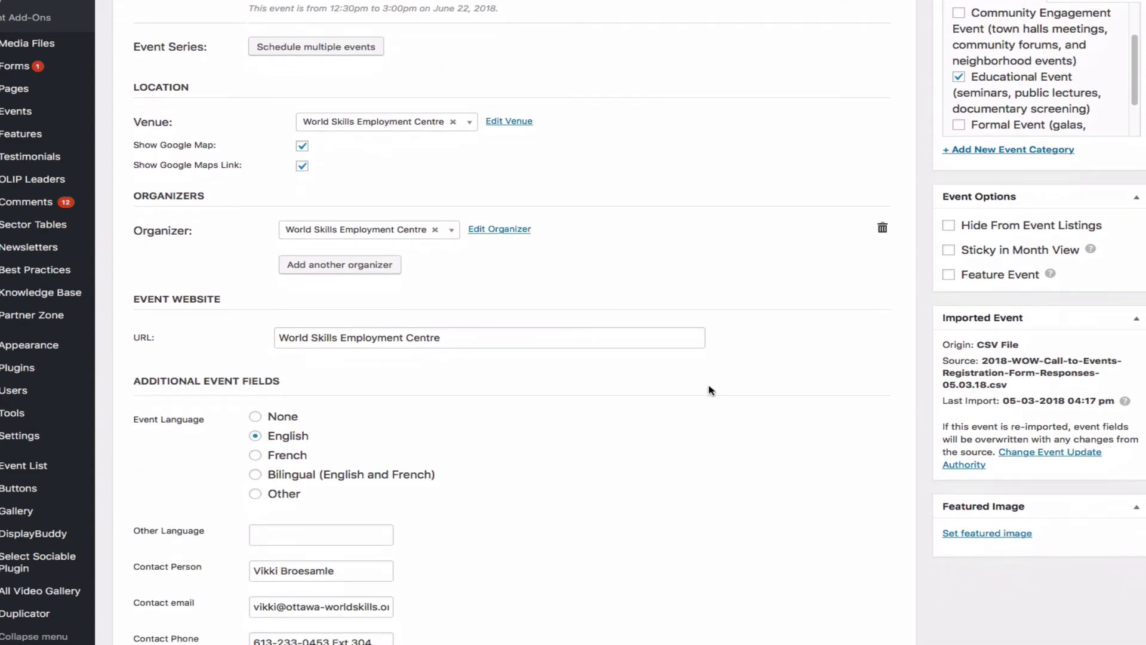
scroll(709, 389, "down", 2)
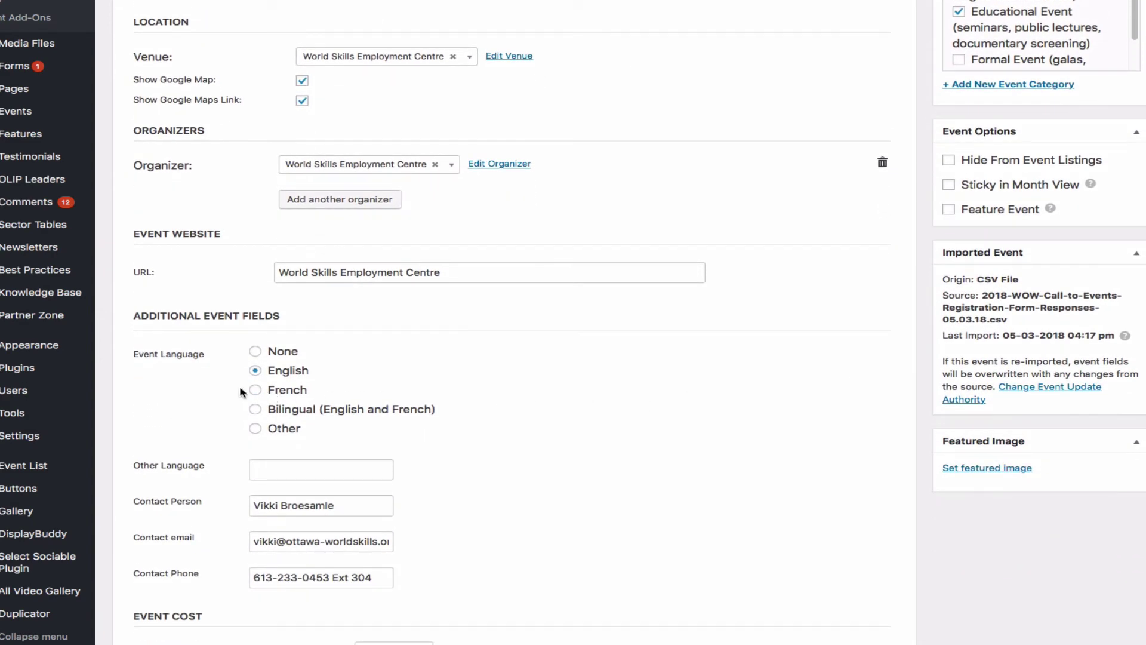
scroll(332, 396, "down", 3)
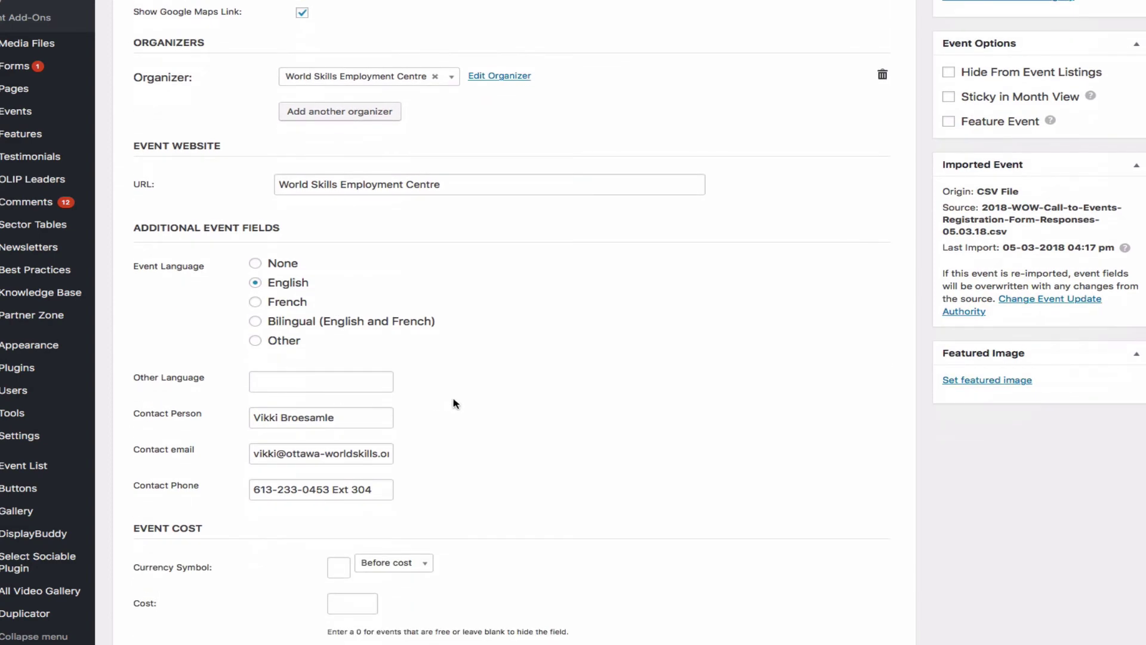
scroll(455, 403, "down", 2)
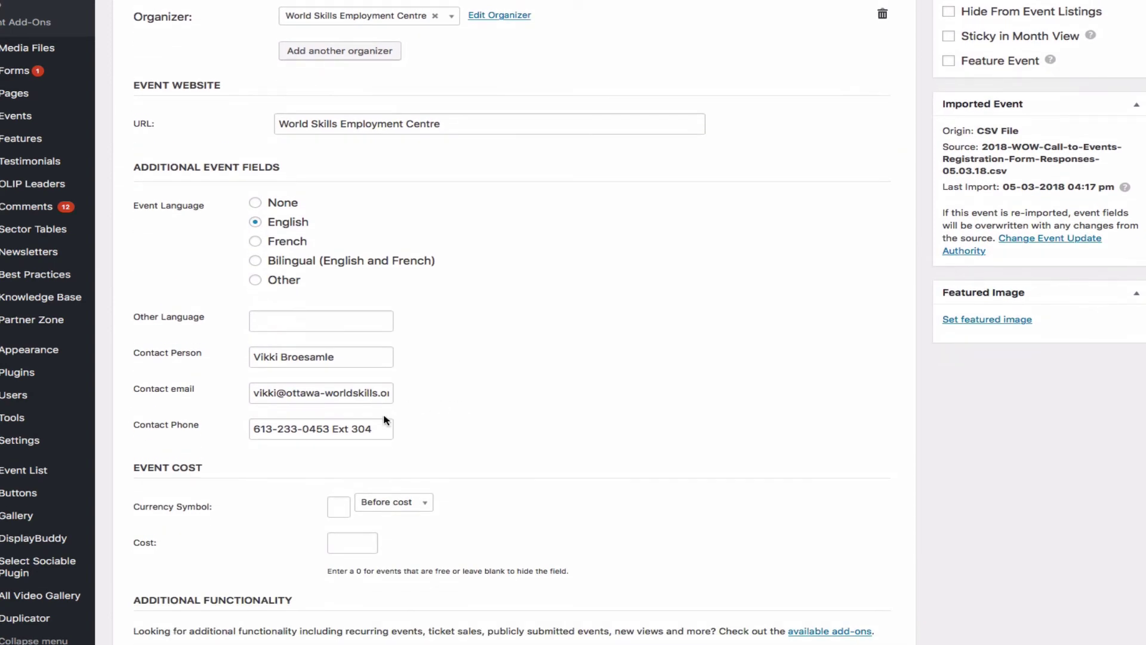
scroll(521, 436, "down", 3)
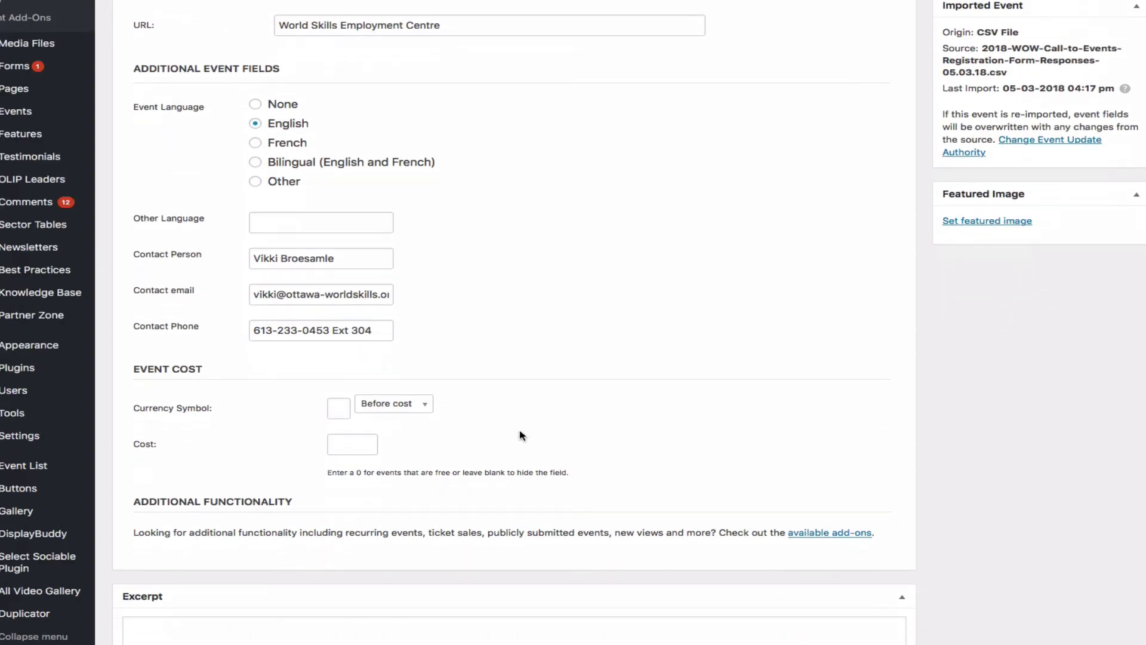
scroll(521, 436, "up", 3)
scroll(520, 436, "down", 8)
scroll(520, 436, "up", 18)
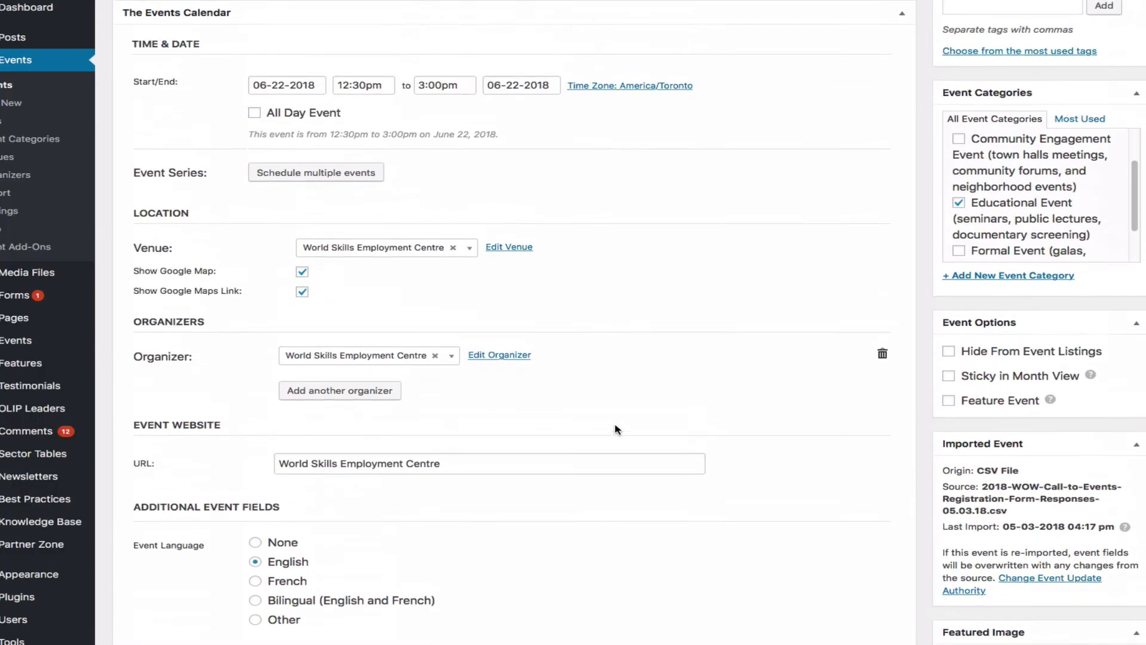
scroll(618, 428, "up", 8)
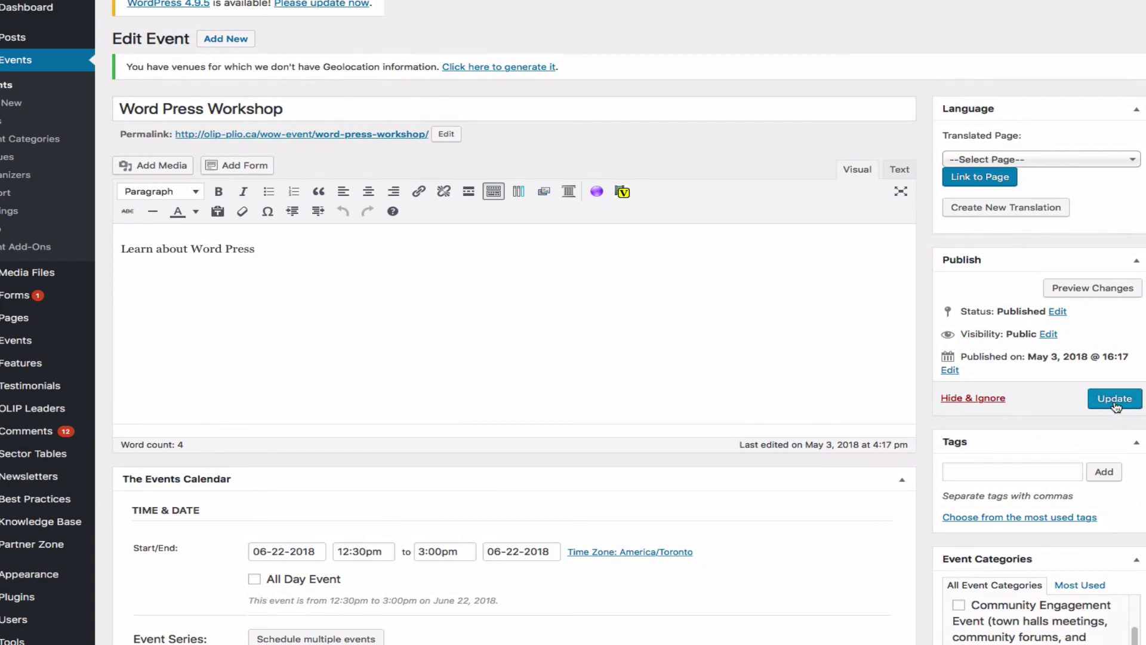
scroll(1098, 409, "down", 13)
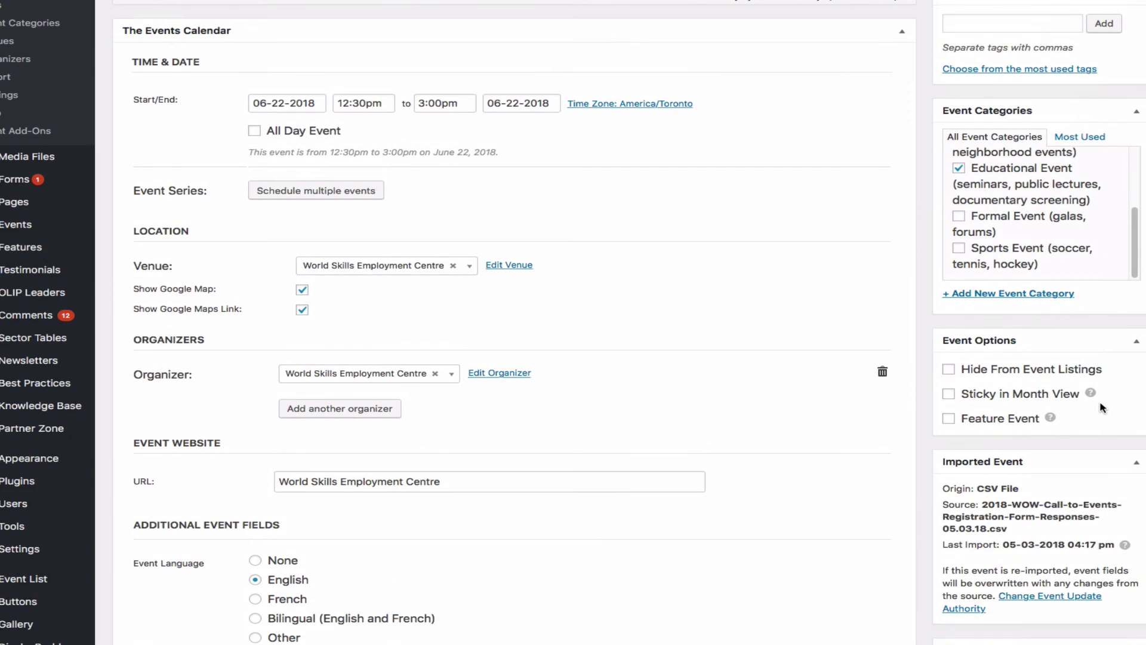